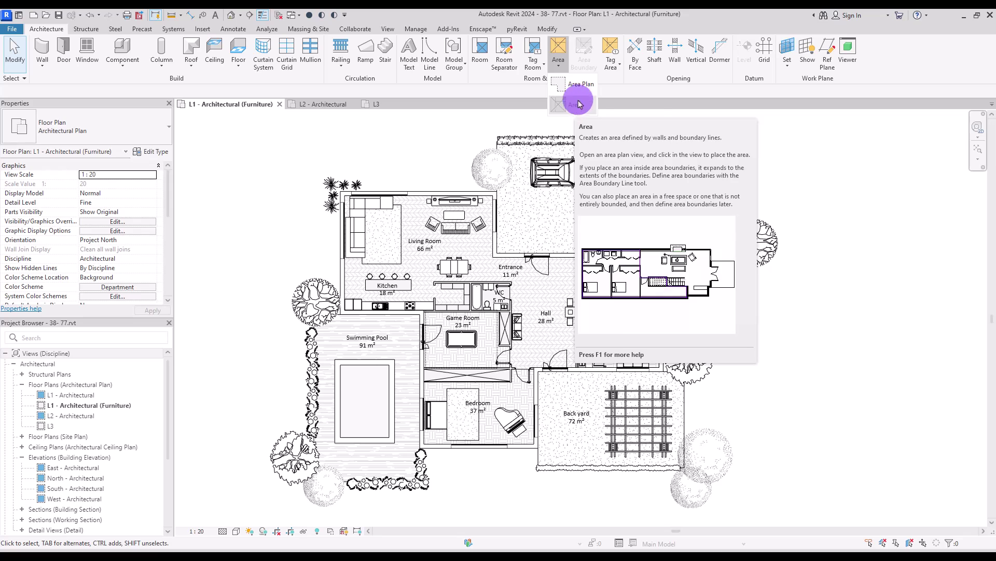
- Create a Gross Building area plan for level L1 with boundary lines generated automatically from the external walls
{"action": "left_click", "coordinate": [577, 86]}
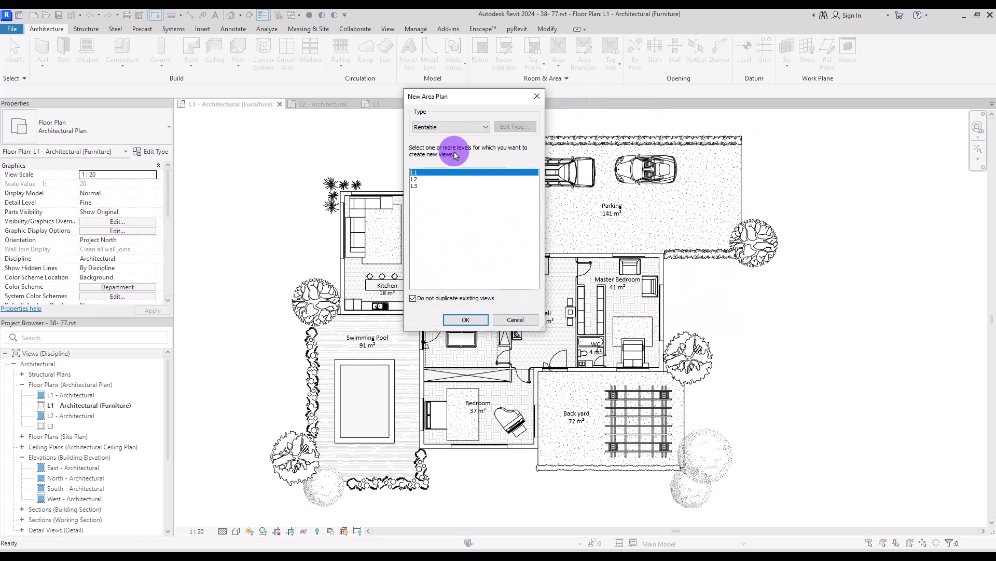
{"action": "left_click", "coordinate": [456, 127]}
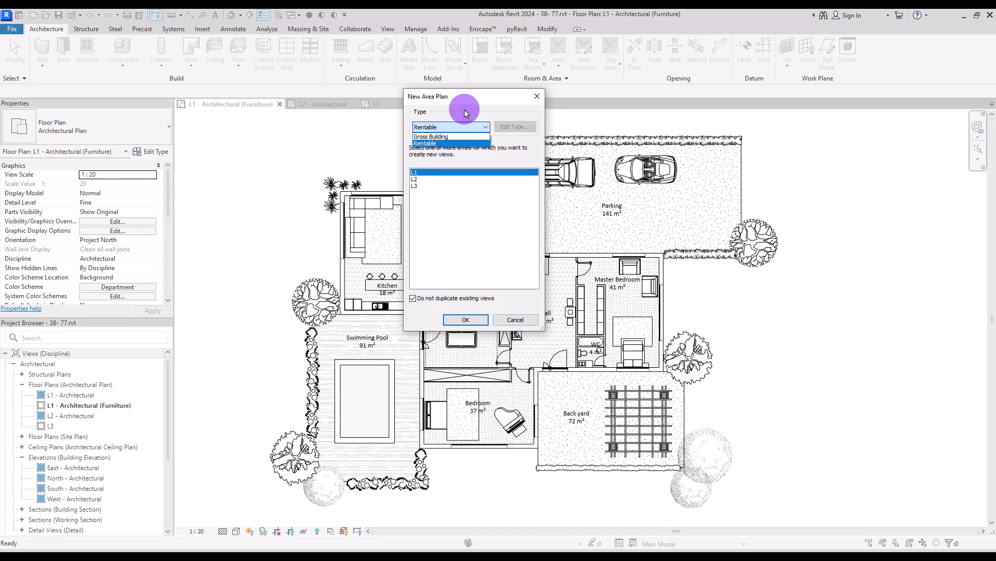
{"action": "left_click", "coordinate": [459, 127]}
{"action": "left_click", "coordinate": [459, 126]}
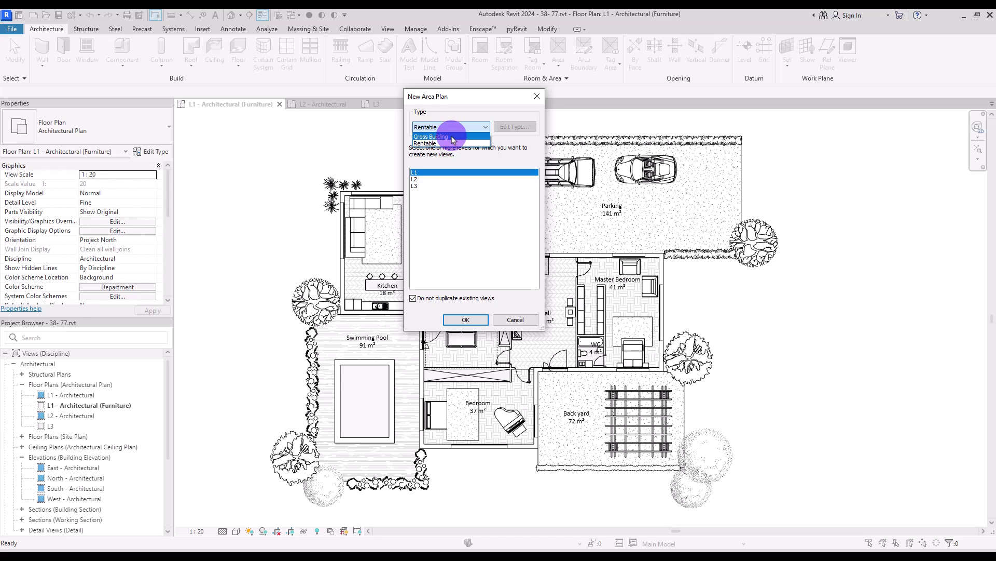
{"action": "left_click", "coordinate": [452, 144]}
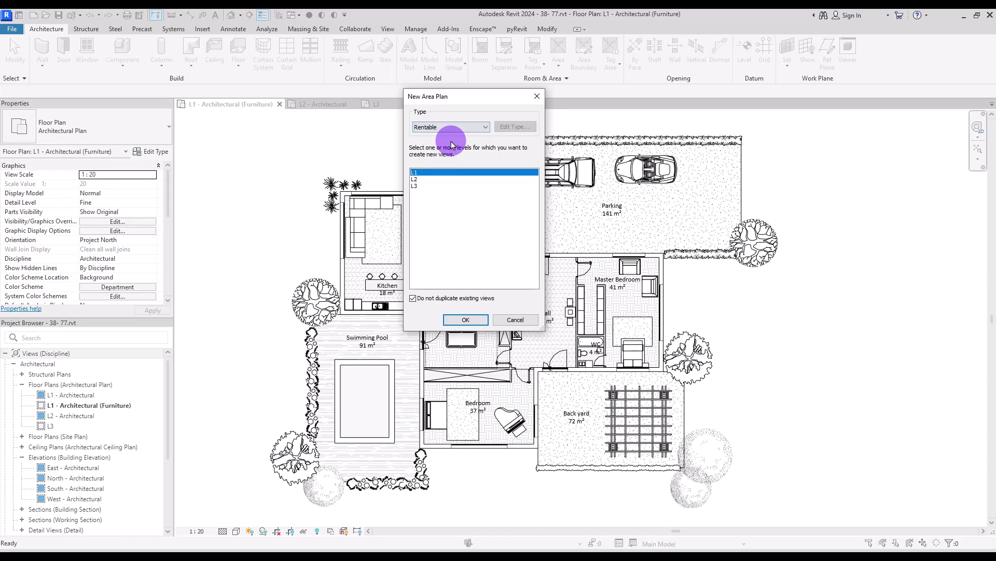
{"action": "left_click", "coordinate": [427, 180]}
{"action": "left_click", "coordinate": [427, 186]}
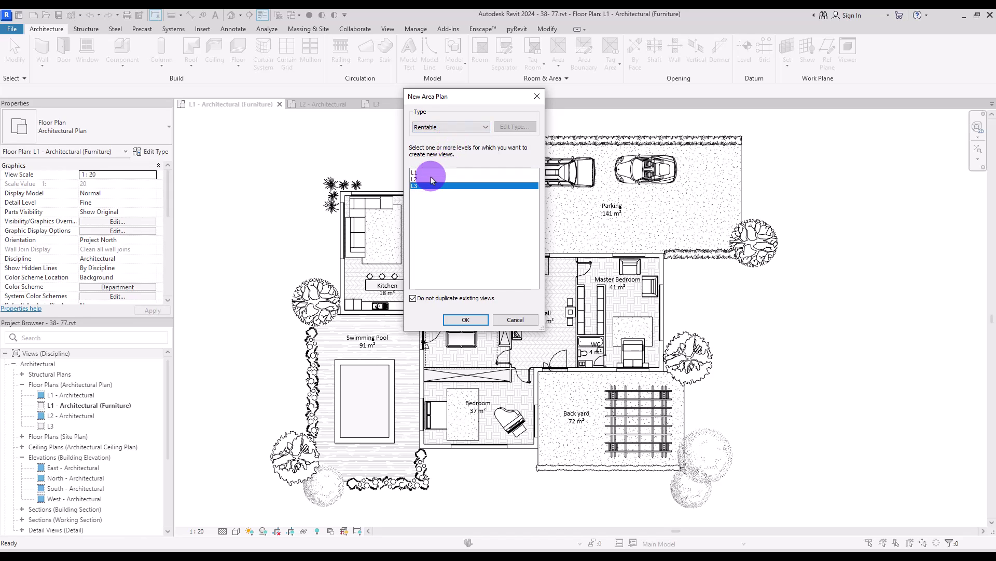
{"action": "left_click", "coordinate": [429, 172]}
{"action": "left_click", "coordinate": [431, 180]}
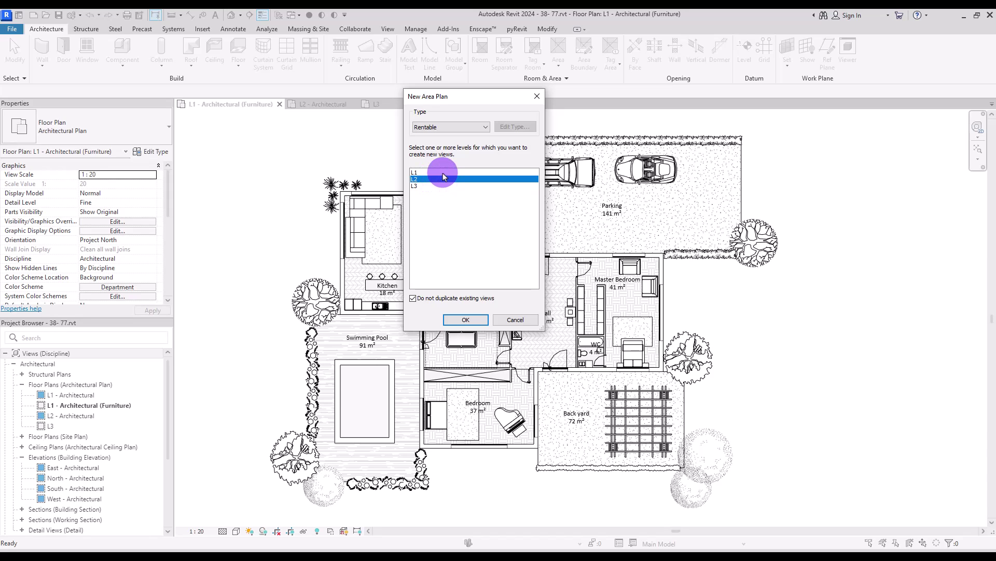
{"action": "left_click", "coordinate": [440, 128]}
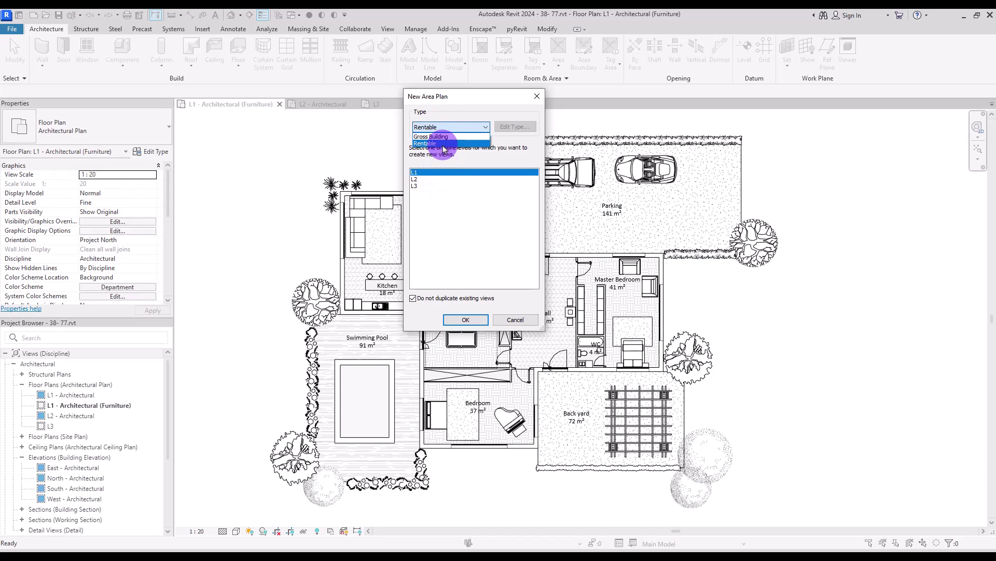
{"action": "left_click", "coordinate": [444, 137]}
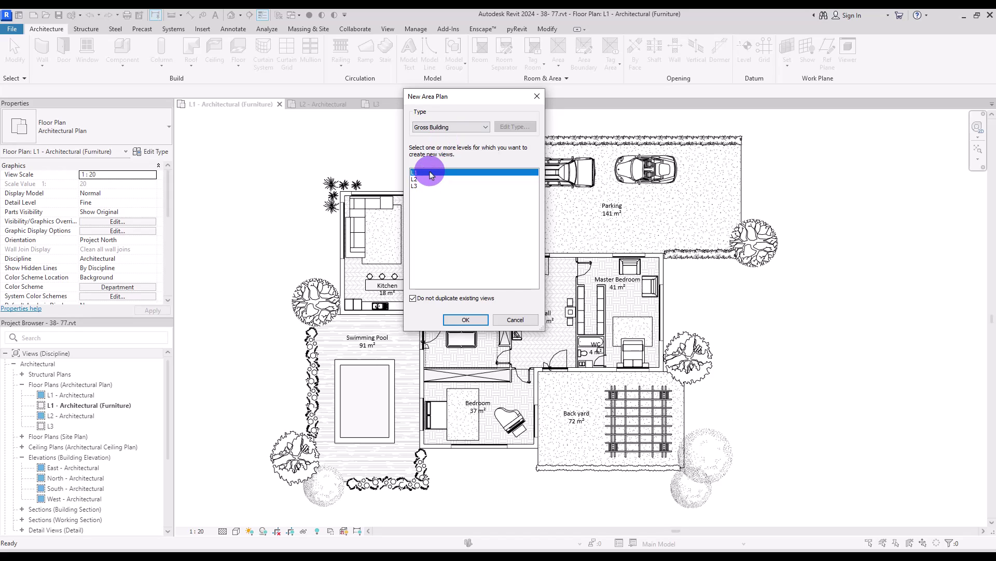
{"action": "left_click", "coordinate": [464, 319]}
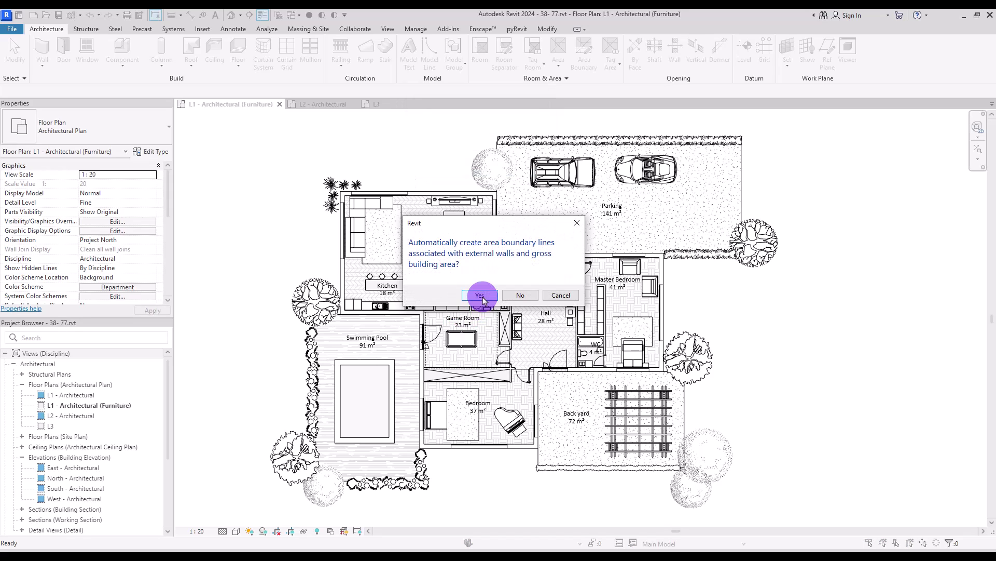
{"action": "left_click", "coordinate": [481, 295]}
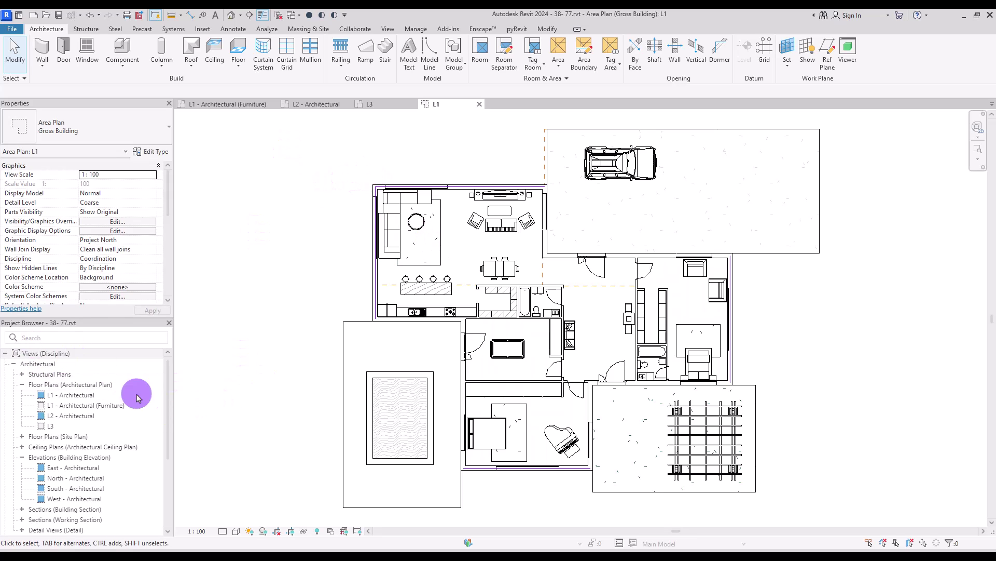
- Locate the new L1 plan among the Coordination discipline's Gross Building area plans
{"action": "left_click_drag", "start_coordinate": [167, 393], "coordinate": [190, 453]}
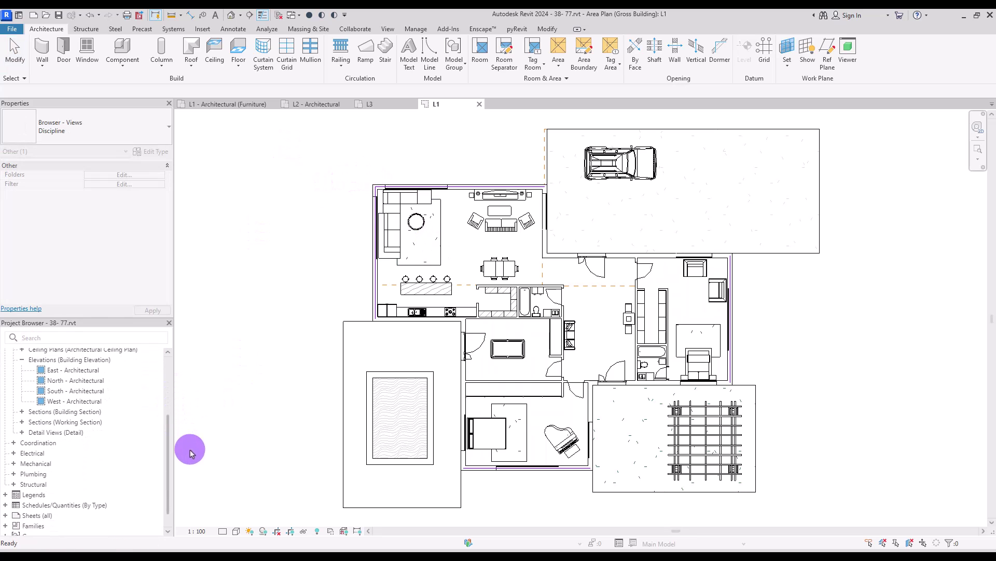
{"action": "left_click", "coordinate": [14, 444]}
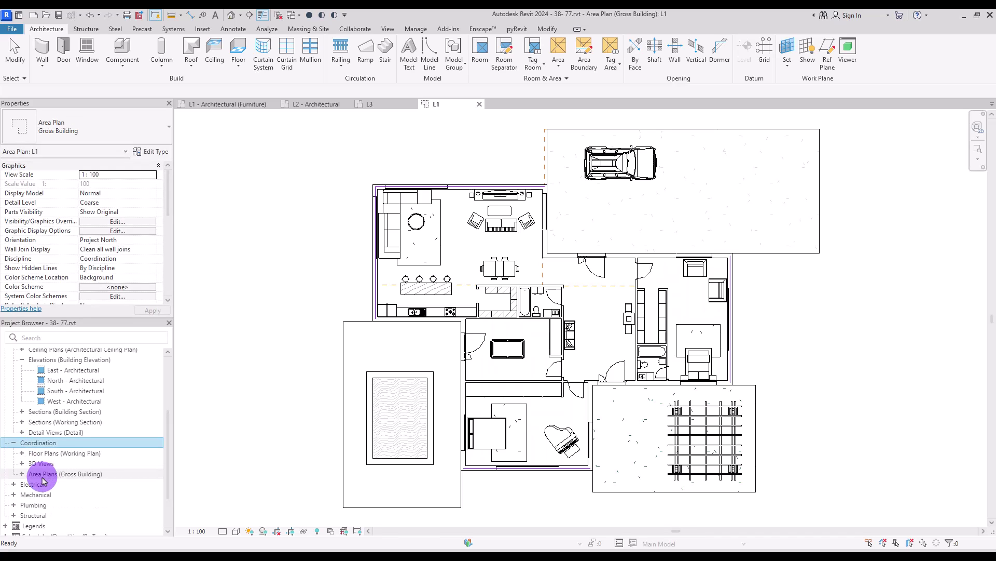
{"action": "left_click", "coordinate": [39, 473]}
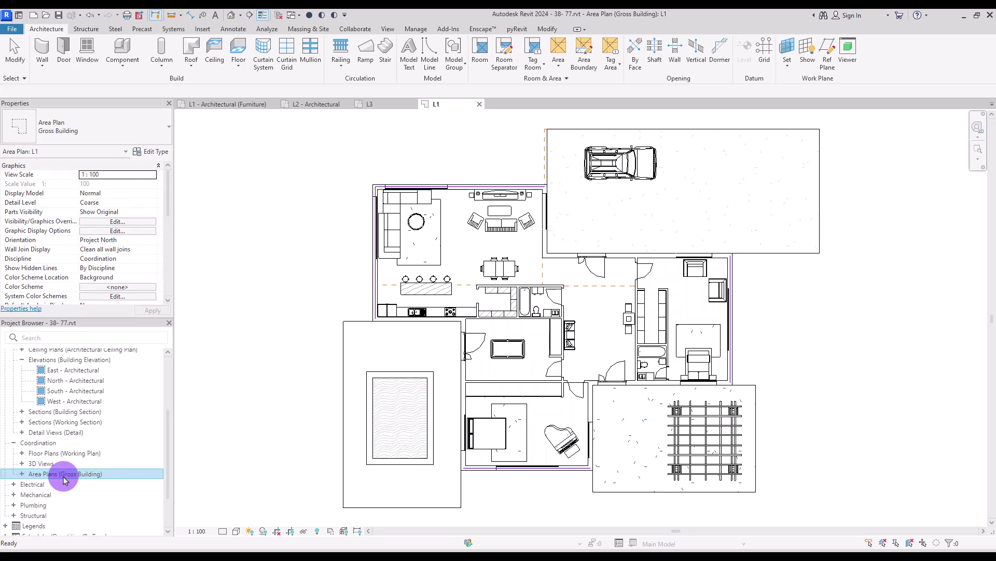
{"action": "double_click", "coordinate": [64, 475]}
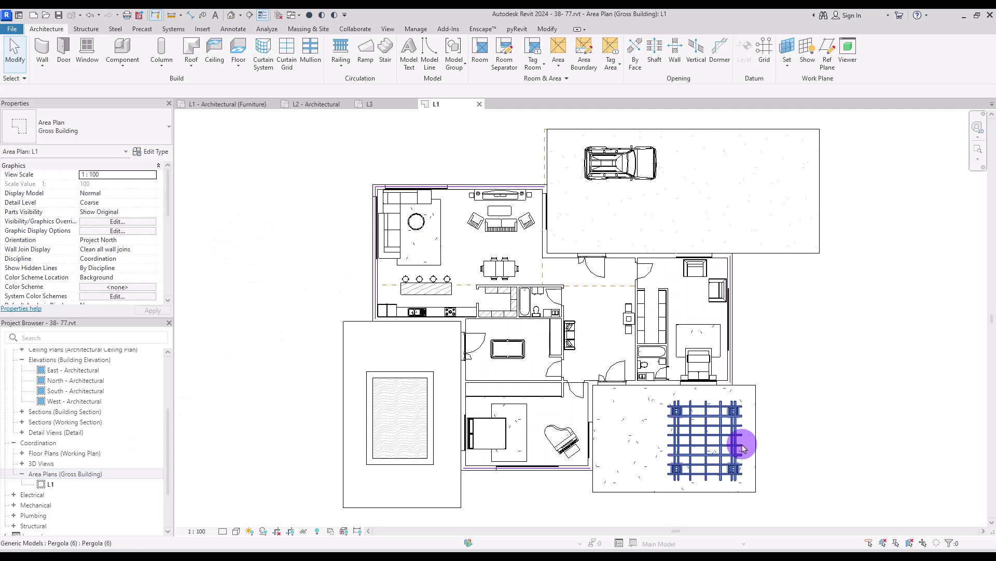
- Turn off thin line display and add area boundary lines along the house's remaining exterior walls to close the outline
{"action": "left_click", "coordinate": [263, 16]}
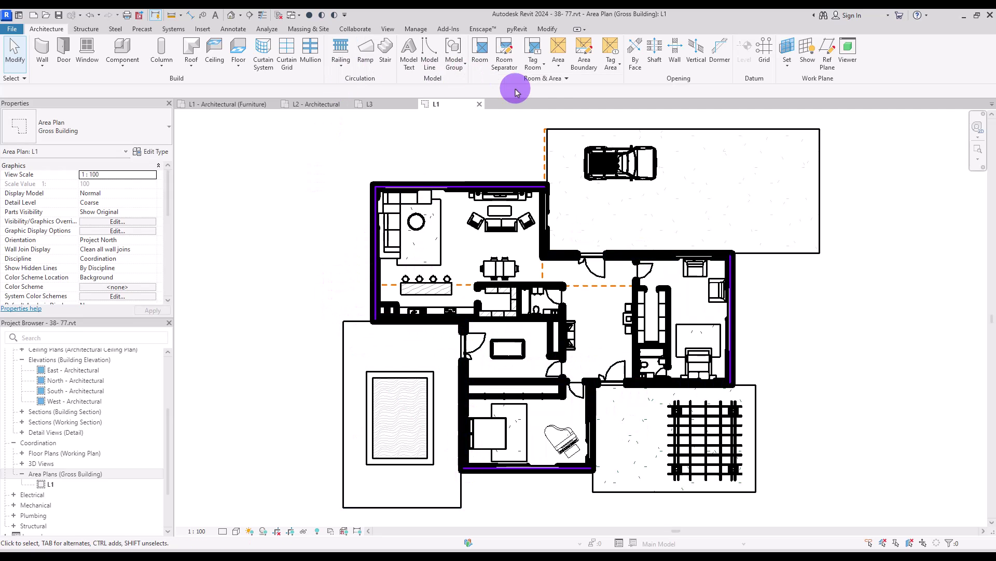
{"action": "left_click", "coordinate": [587, 48]}
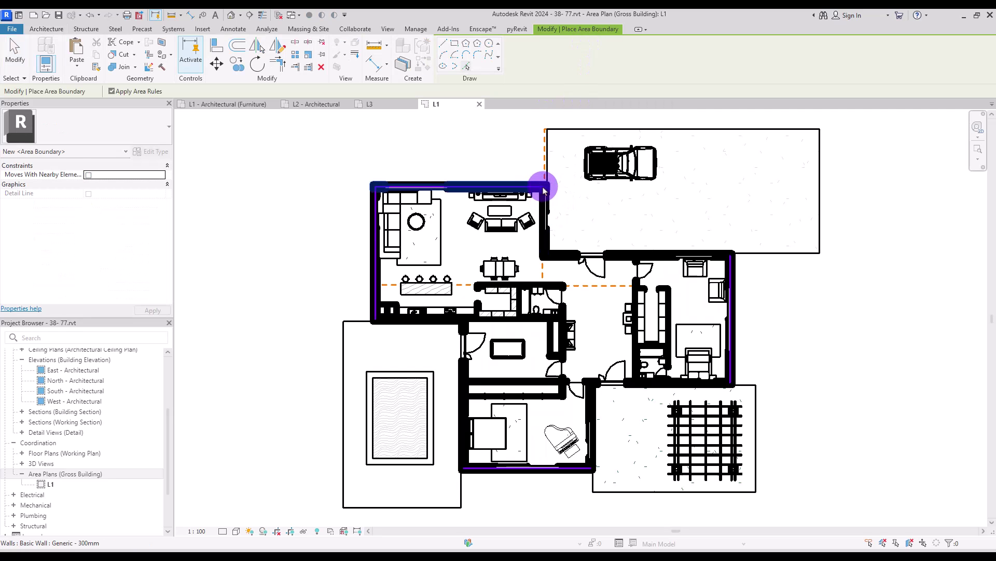
{"action": "left_click", "coordinate": [667, 254]}
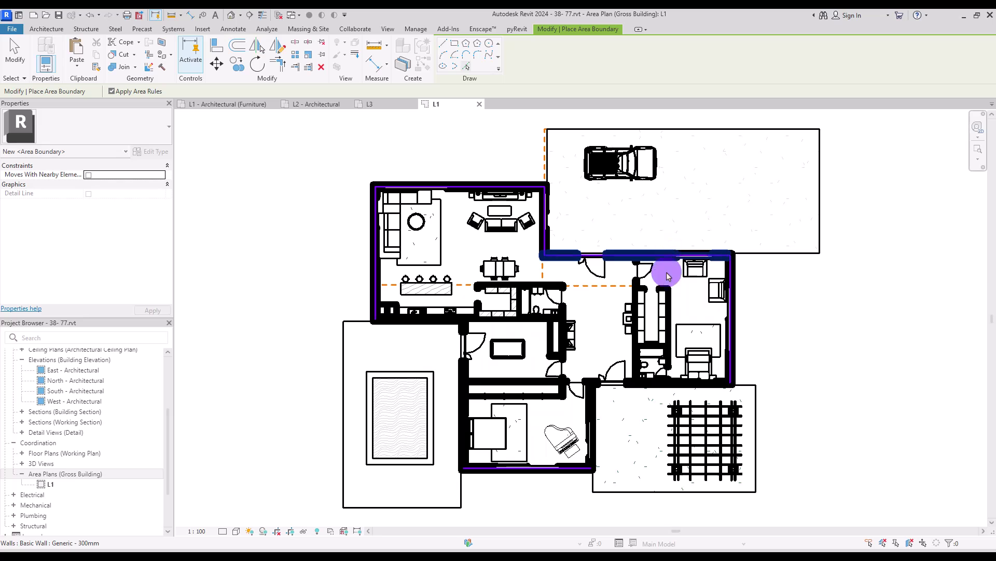
{"action": "left_click", "coordinate": [646, 383]}
{"action": "left_click", "coordinate": [595, 413]}
{"action": "left_click", "coordinate": [460, 378]}
{"action": "left_click", "coordinate": [441, 320]}
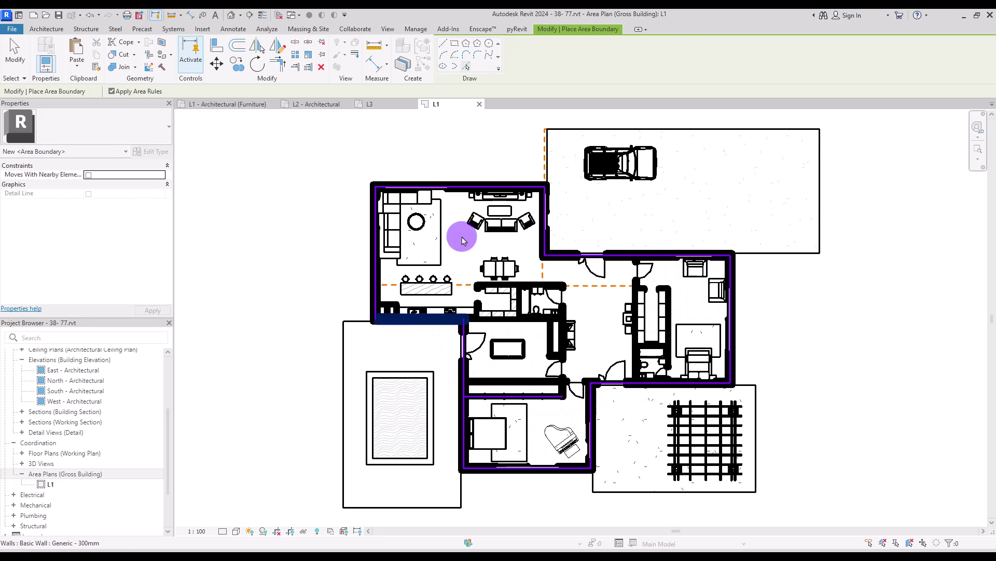
{"action": "key", "text": "Escape"}
{"action": "key", "text": "Escape"}
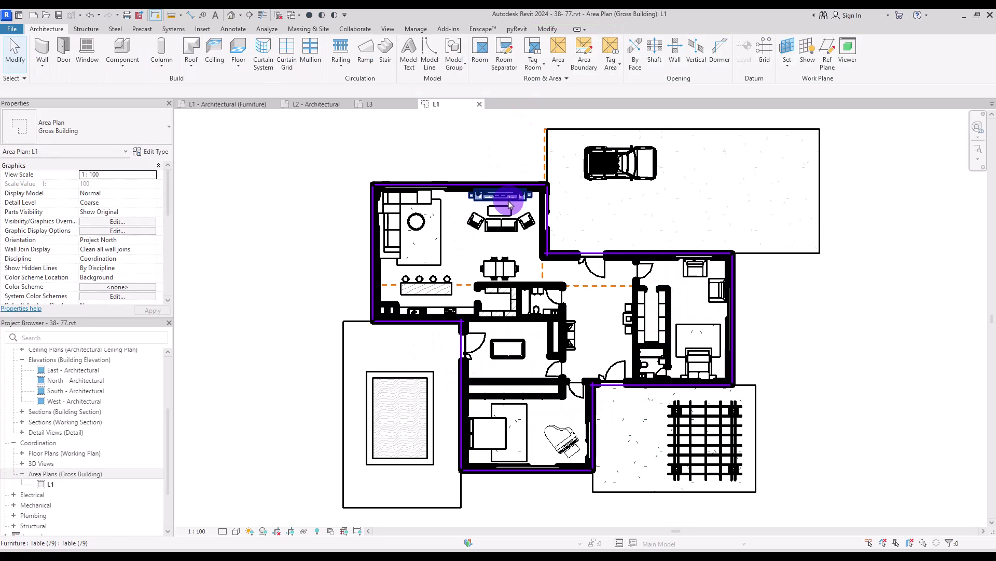
- Place a tagged area inside the closed house outline and name it First Floor Area
{"action": "left_click", "coordinate": [559, 69]}
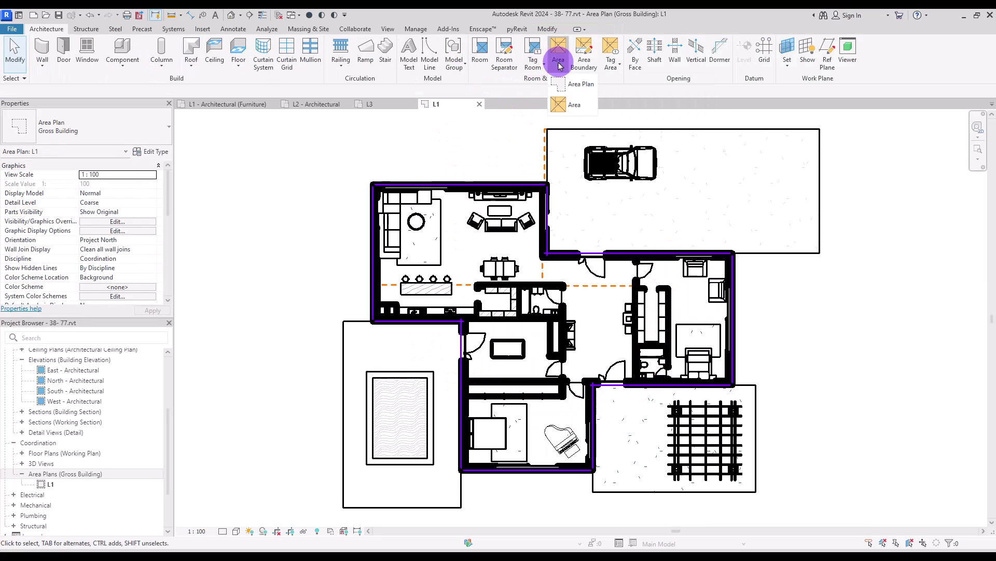
{"action": "left_click", "coordinate": [584, 106]}
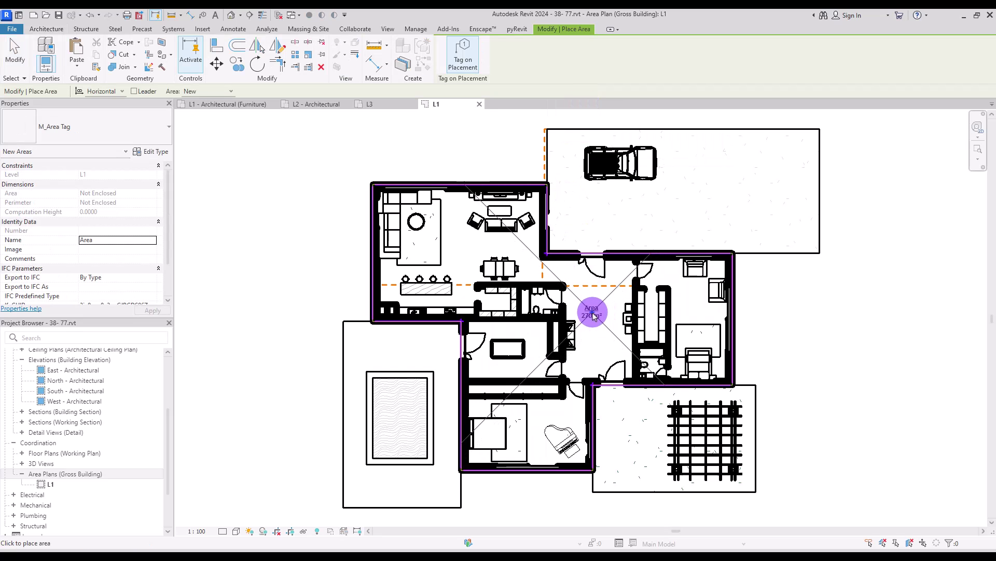
{"action": "left_click", "coordinate": [596, 311]}
{"action": "key", "text": "Escape"}
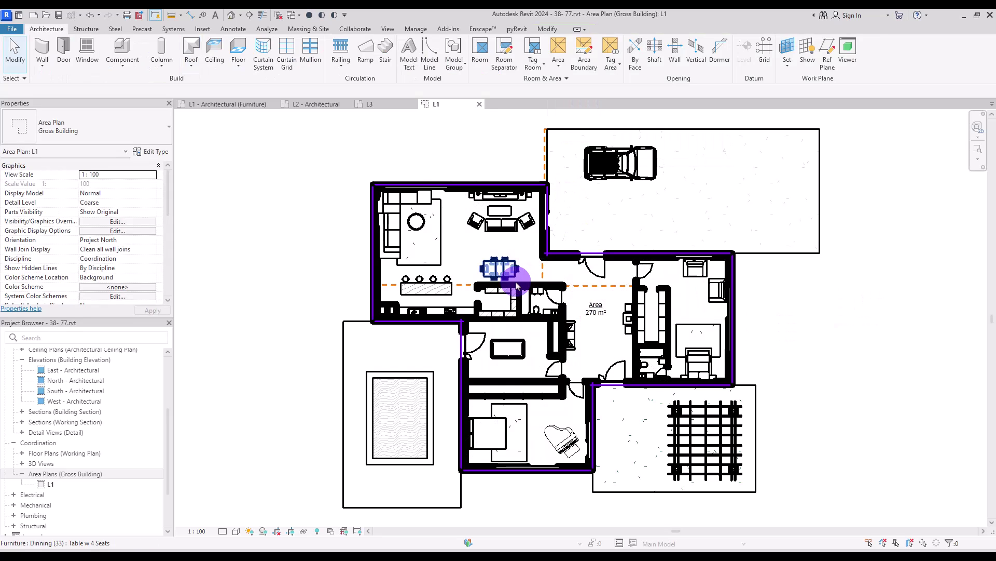
{"action": "left_click", "coordinate": [597, 304]}
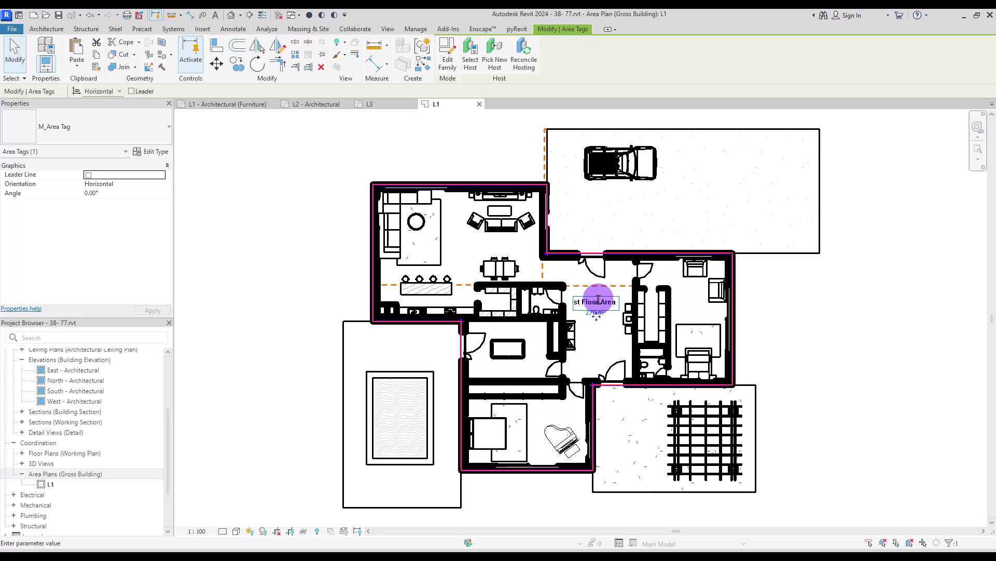
{"action": "left_click", "coordinate": [928, 340]}
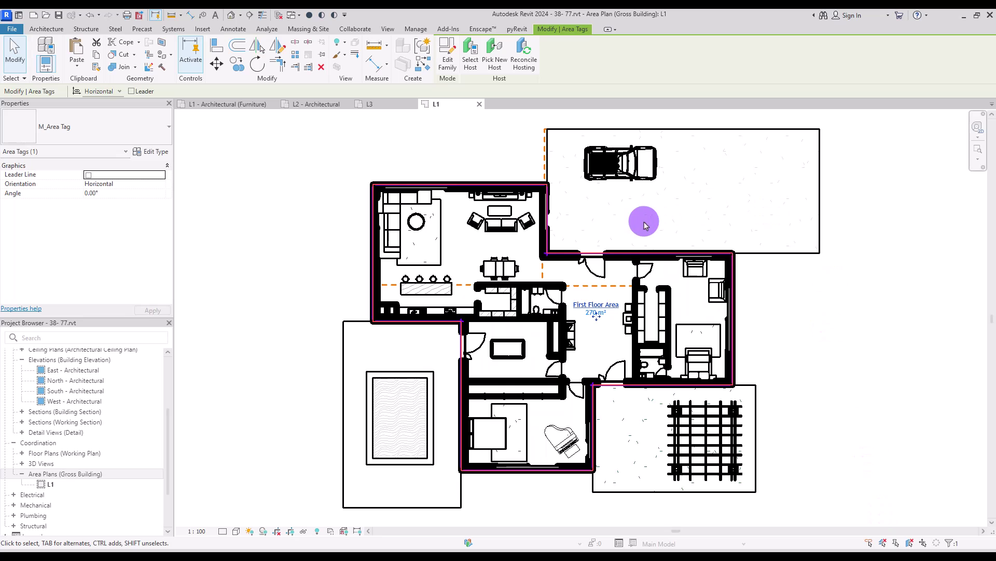
{"action": "left_click", "coordinate": [278, 160]}
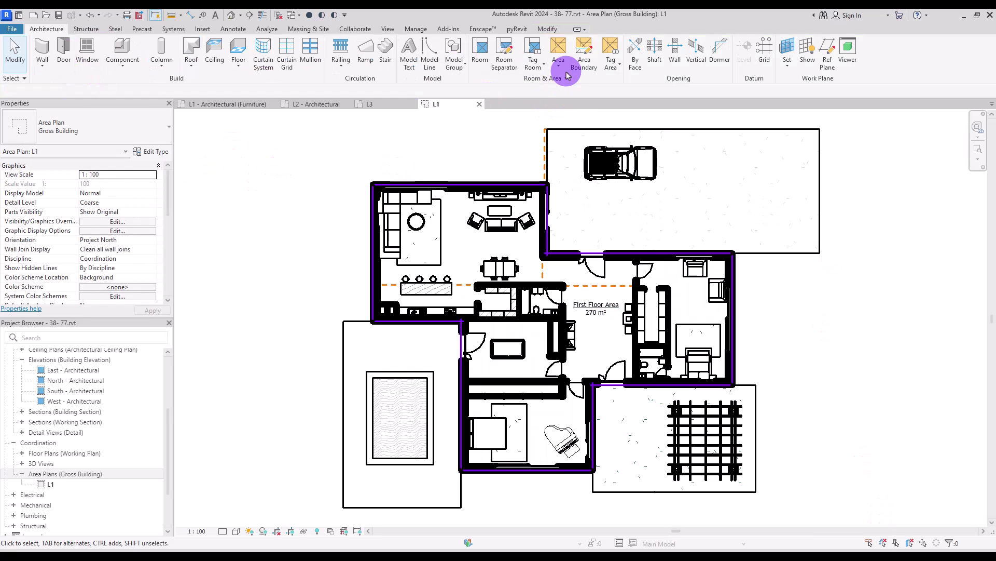
- Add area boundary lines around the parking, back yard and swimming pool zones by picking their existing outlines
{"action": "left_click", "coordinate": [584, 48]}
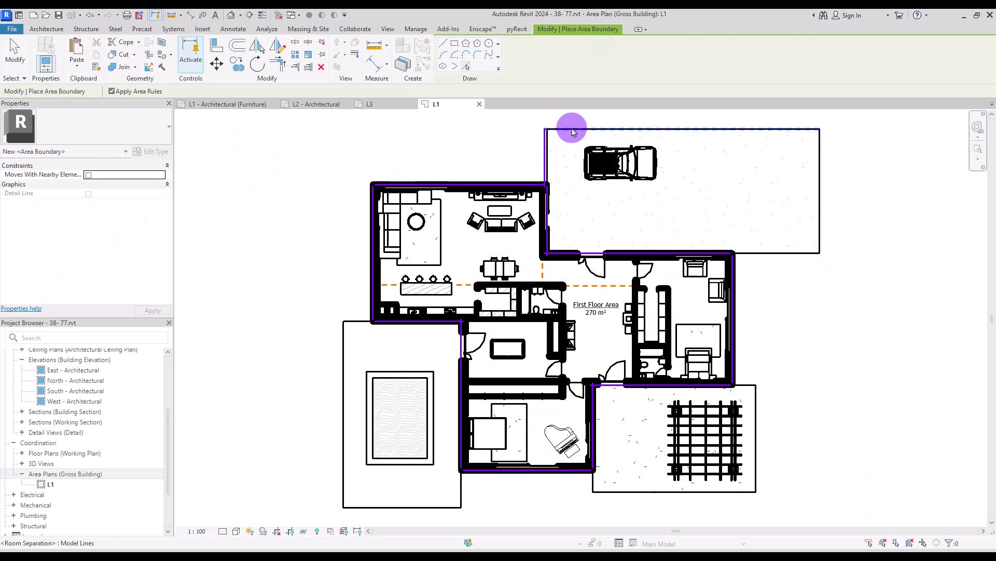
{"action": "left_click", "coordinate": [571, 130]}
{"action": "left_click", "coordinate": [752, 401]}
{"action": "left_click", "coordinate": [463, 493]}
{"action": "key", "text": "Escape"}
{"action": "key", "text": "Escape"}
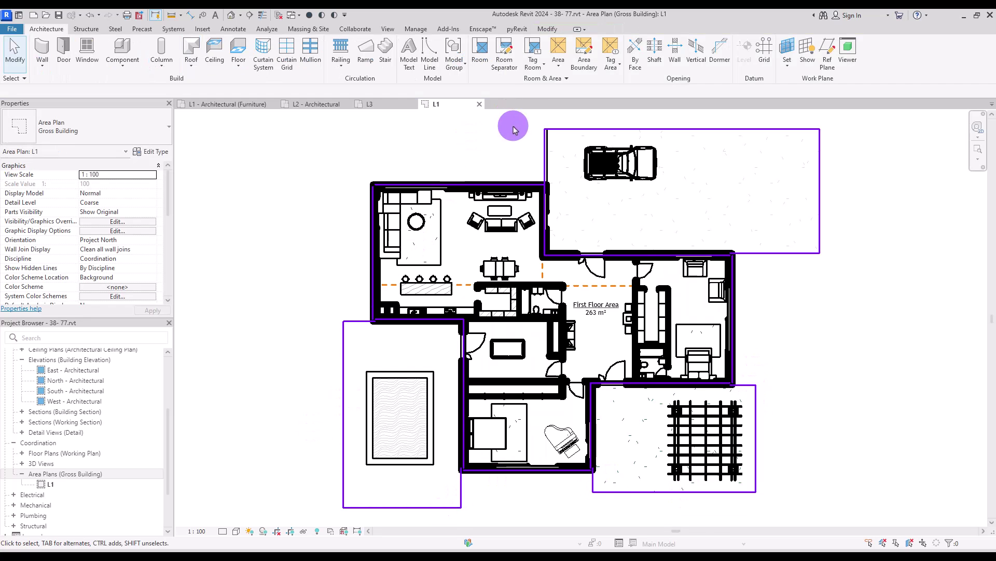
- Place tagged areas inside the parking, back yard and swimming pool boundaries
{"action": "left_click", "coordinate": [559, 63]}
{"action": "left_click", "coordinate": [574, 95]}
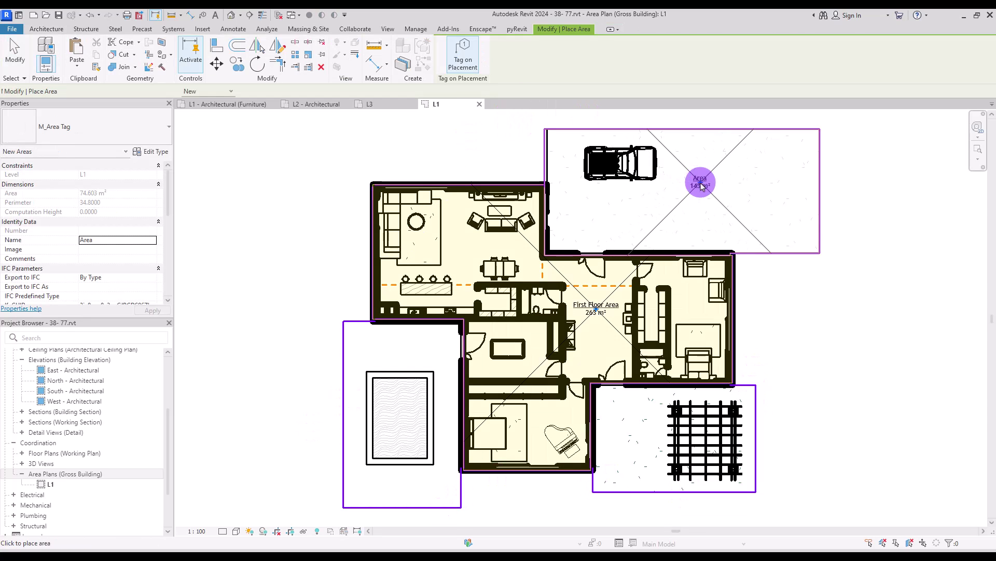
{"action": "left_click", "coordinate": [701, 185]}
{"action": "left_click", "coordinate": [656, 434]}
{"action": "left_click", "coordinate": [408, 406]}
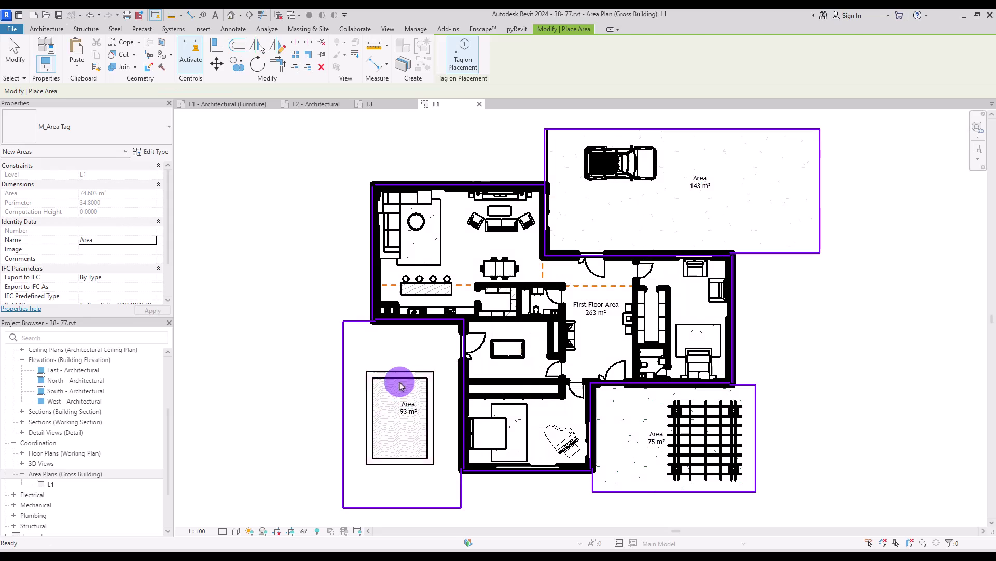
{"action": "key", "text": "Escape"}
- Name the area with the car Parking and the area with the pergola Back Yard
{"action": "left_click", "coordinate": [700, 177]}
{"action": "left_click", "coordinate": [700, 175]}
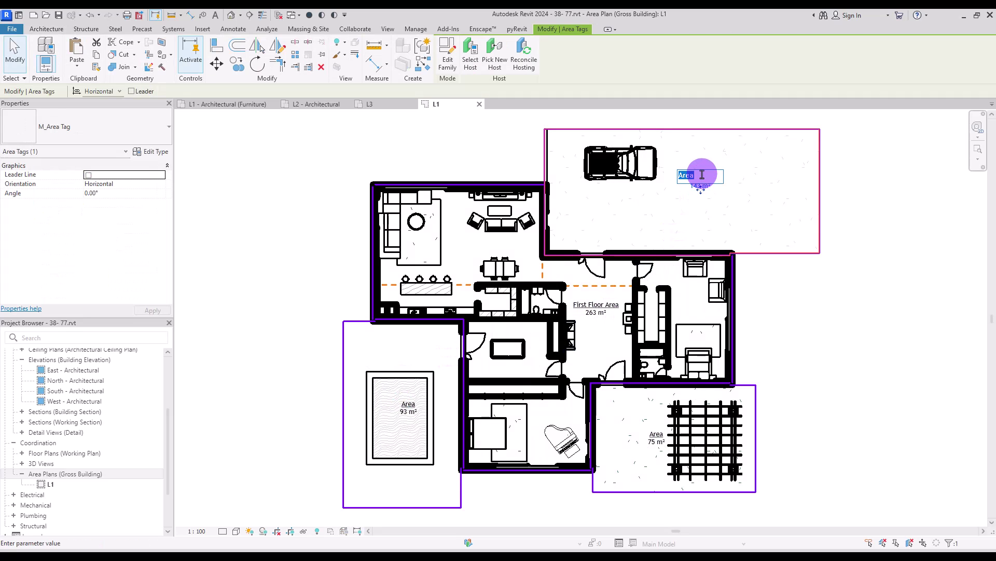
{"action": "type", "text": "Parking"}
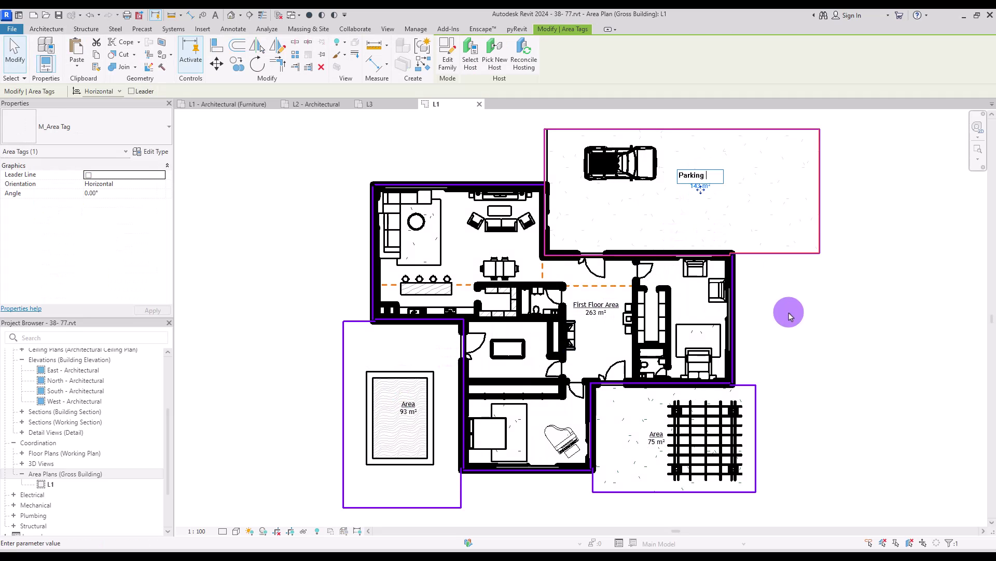
{"action": "left_click", "coordinate": [794, 313]}
{"action": "left_click", "coordinate": [654, 433]}
{"action": "left_click", "coordinate": [655, 431]}
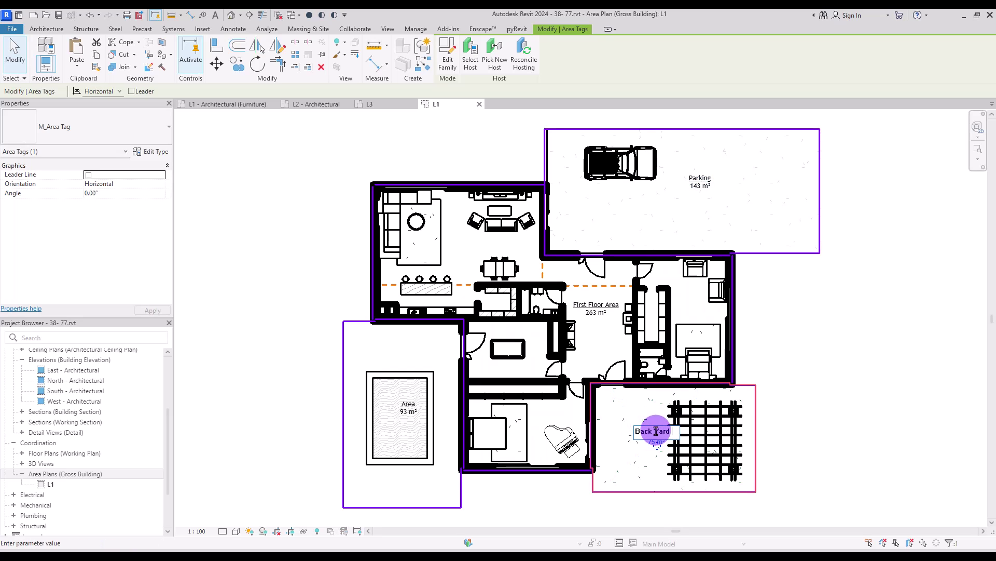
{"action": "type", "text": "Back Yard"}
{"action": "left_click", "coordinate": [829, 344]}
- Name the swimming pool area Pool and move the Back Yard tag clear of the pergola
{"action": "left_click", "coordinate": [408, 404]}
{"action": "left_click", "coordinate": [406, 401]}
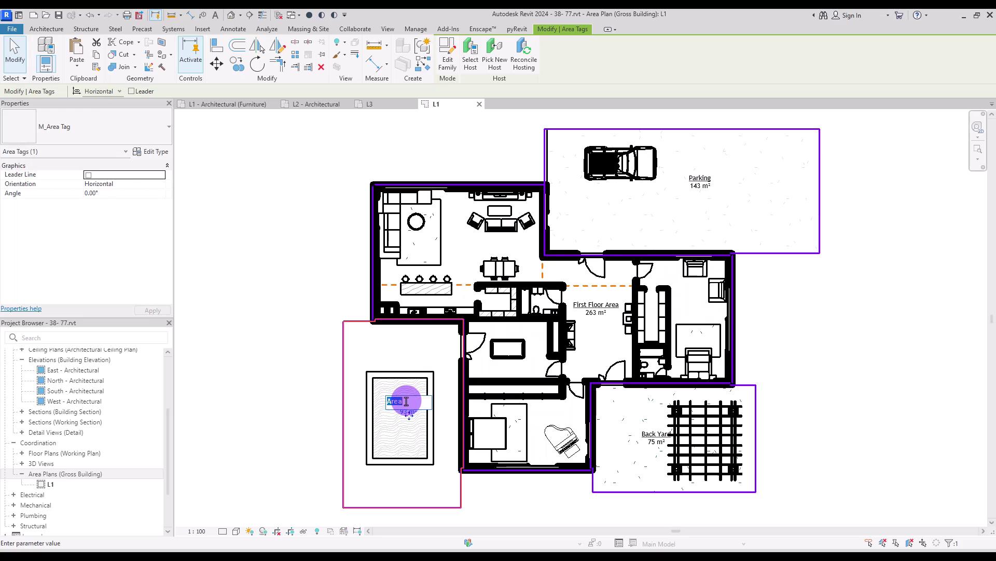
{"action": "type", "text": "Pool"}
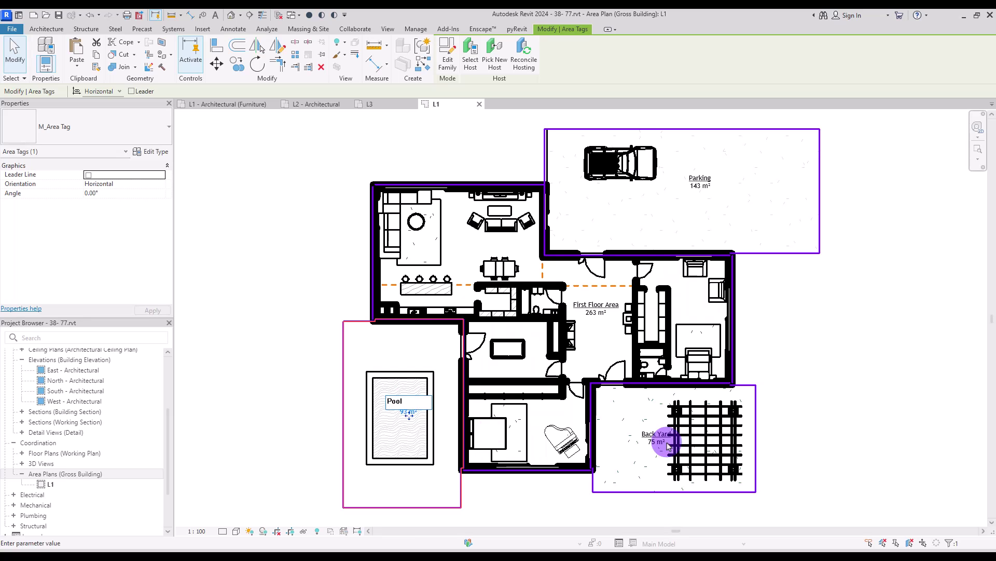
{"action": "left_click", "coordinate": [619, 343]}
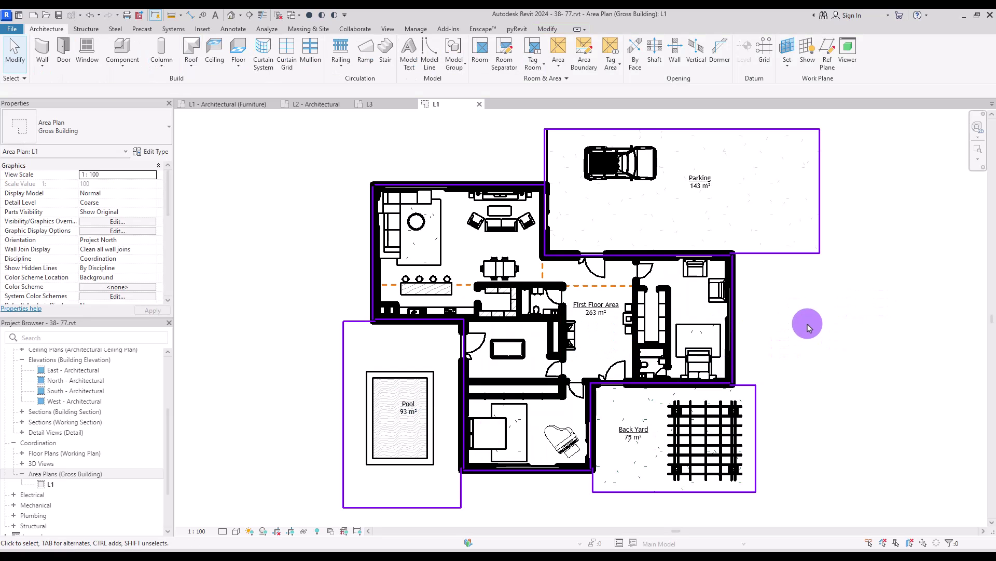
- Turn on the Interior Fill subcategory of Rooms in the area plan's visibility/graphic overrides
{"action": "left_click", "coordinate": [612, 322]}
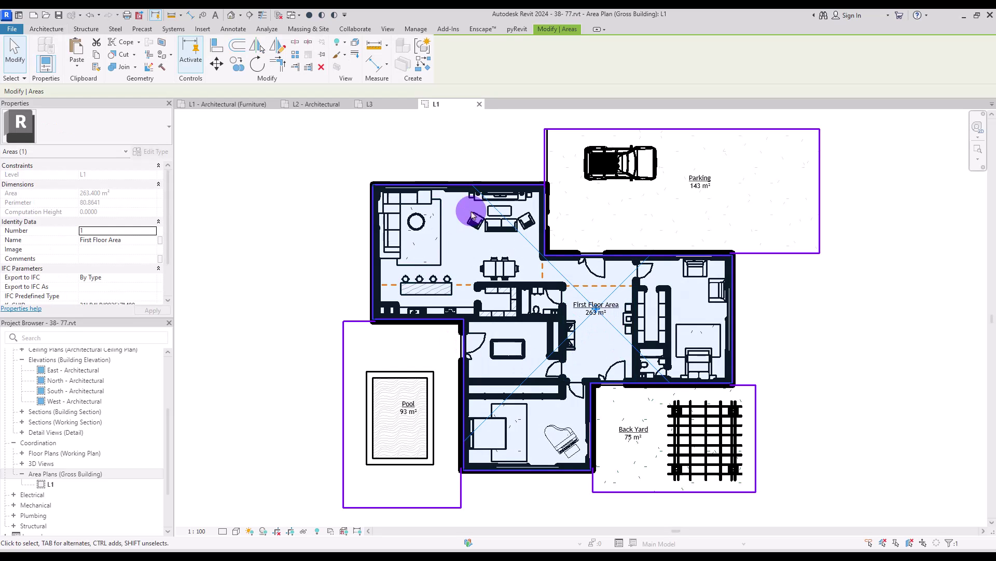
{"action": "left_click", "coordinate": [864, 332]}
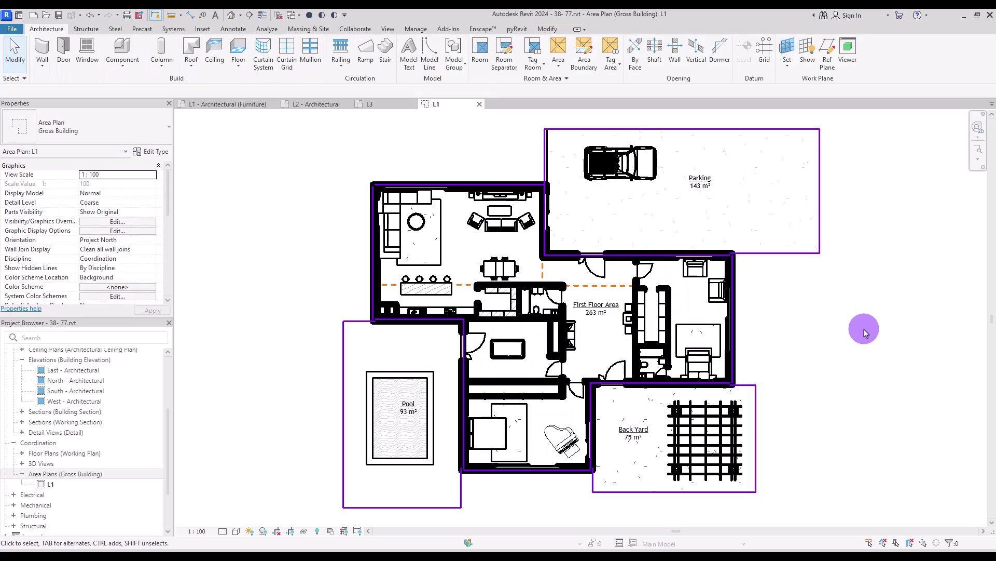
{"action": "key", "text": "v"}
{"action": "key", "text": "v"}
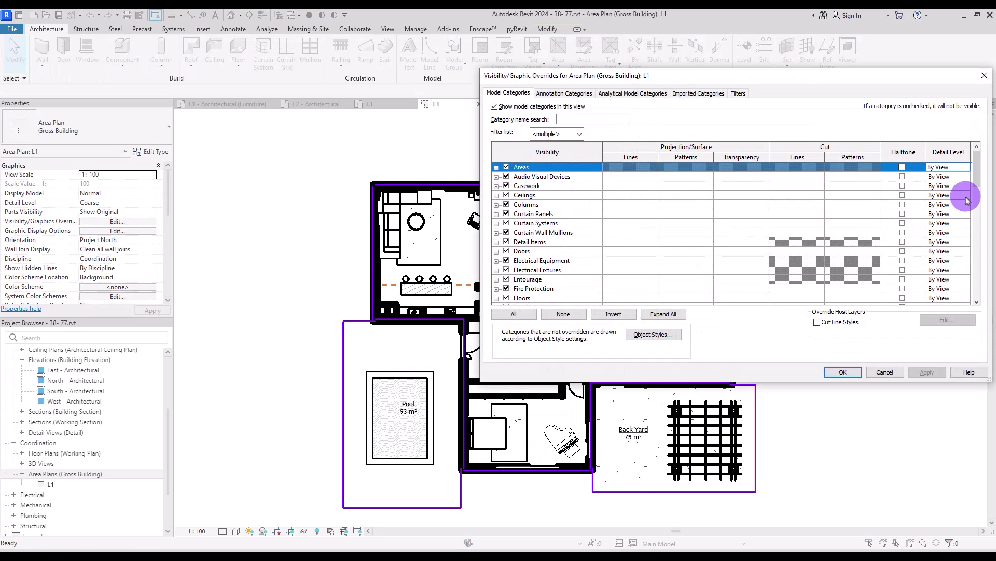
{"action": "key", "text": "r"}
{"action": "left_click_drag", "start_coordinate": [976, 196], "coordinate": [975, 214]}
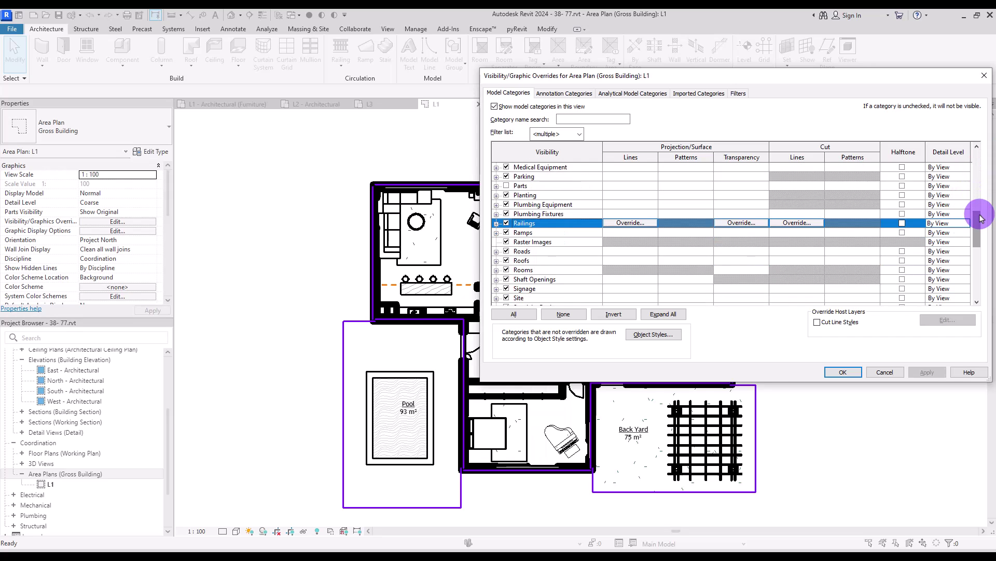
{"action": "left_click", "coordinate": [496, 270]}
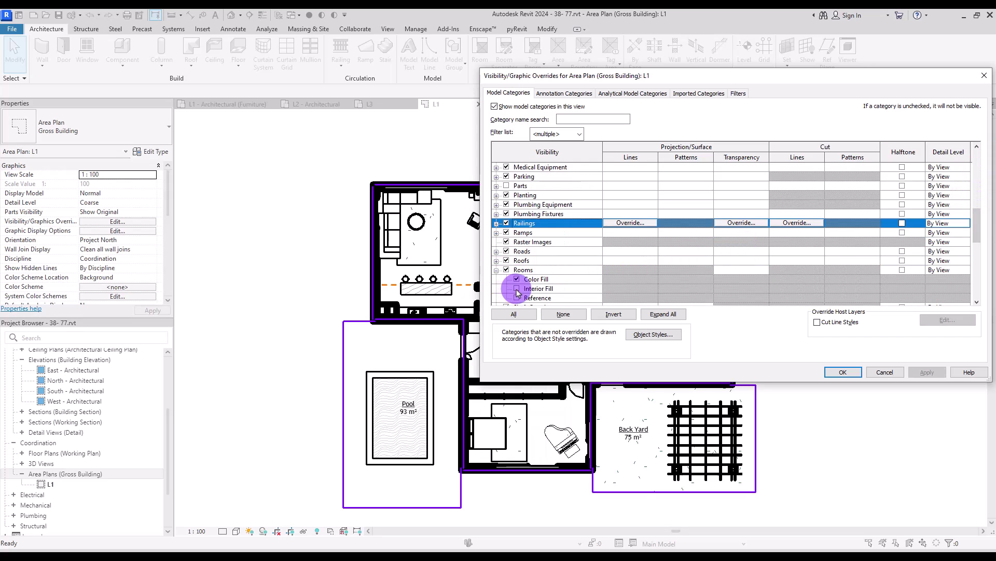
{"action": "left_click", "coordinate": [517, 289]}
{"action": "left_click", "coordinate": [843, 372]}
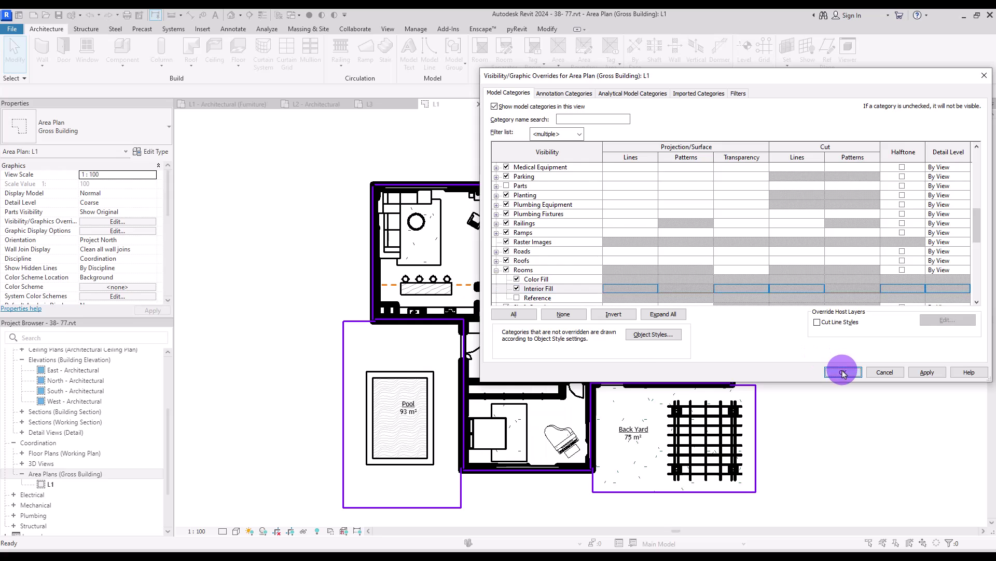
- Turn the Rooms Interior Fill subcategory back off in the area plan's visibility/graphic overrides
{"action": "key", "text": "v"}
{"action": "key", "text": "v"}
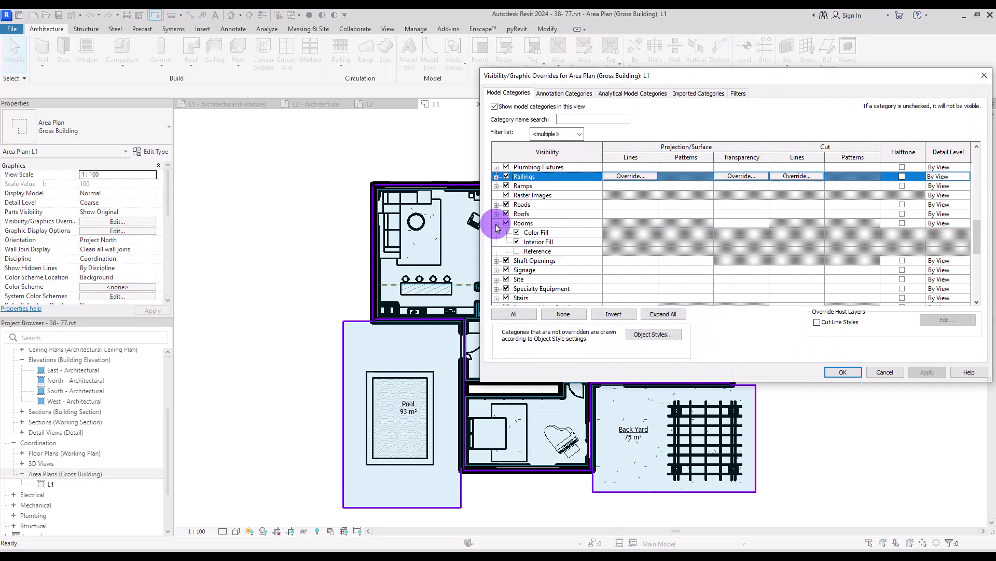
{"action": "left_click", "coordinate": [517, 242]}
{"action": "left_click", "coordinate": [843, 372]}
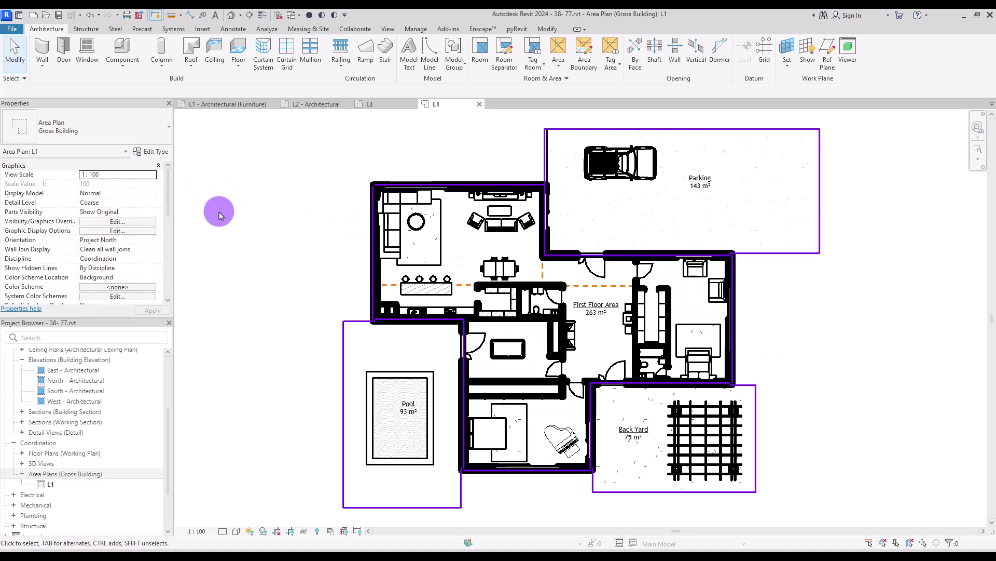
- Apply the Gross Building Area color scheme to the area plan, with colors assigned by Name
{"action": "left_click_drag", "start_coordinate": [167, 191], "coordinate": [166, 221]}
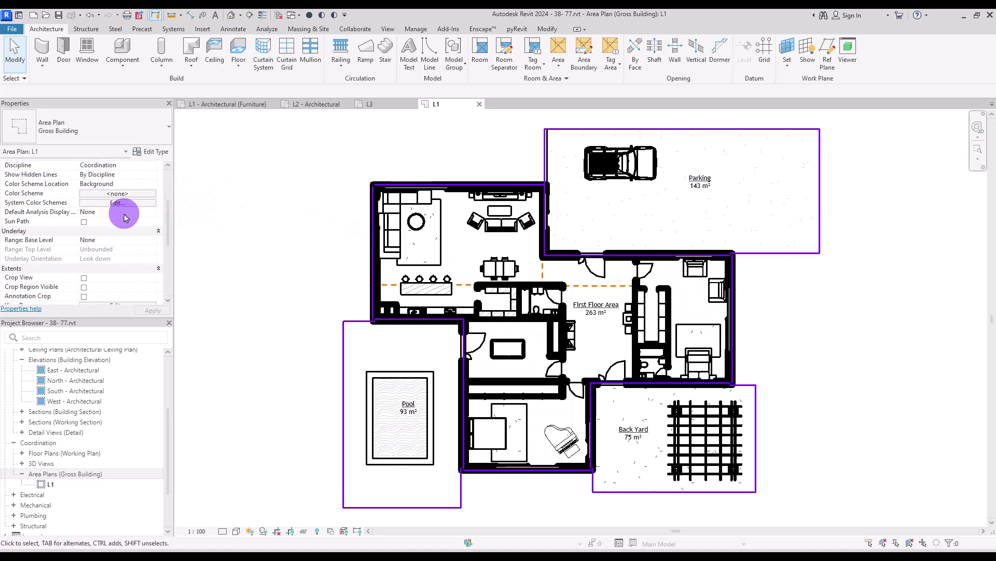
{"action": "left_click", "coordinate": [82, 194]}
{"action": "left_click", "coordinate": [109, 140]}
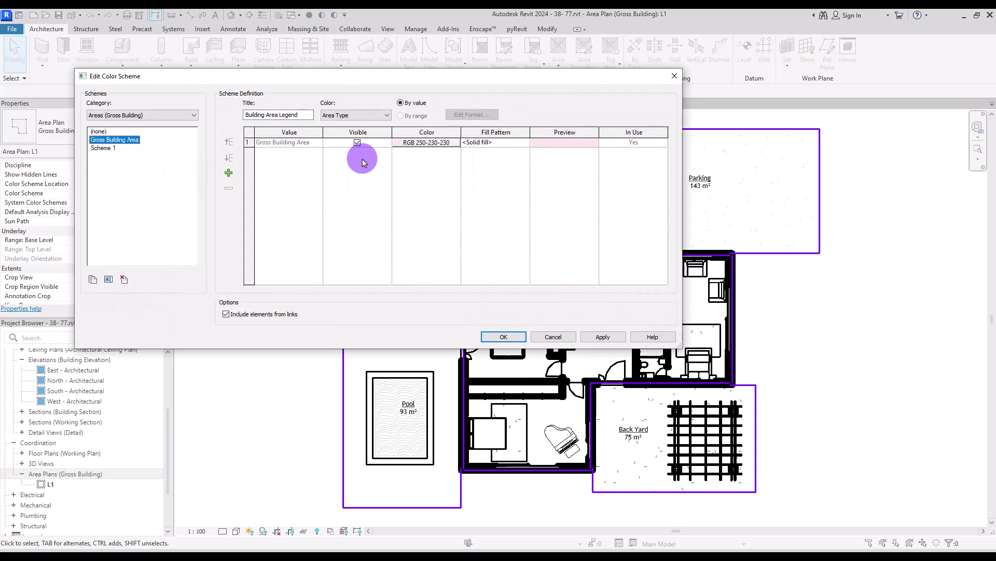
{"action": "left_click", "coordinate": [356, 114]}
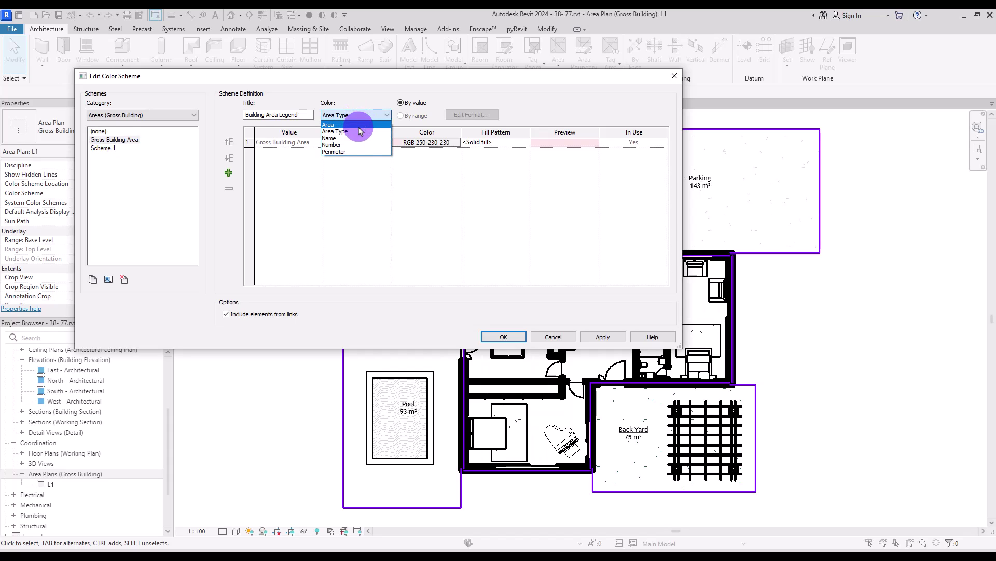
{"action": "left_click", "coordinate": [346, 138]}
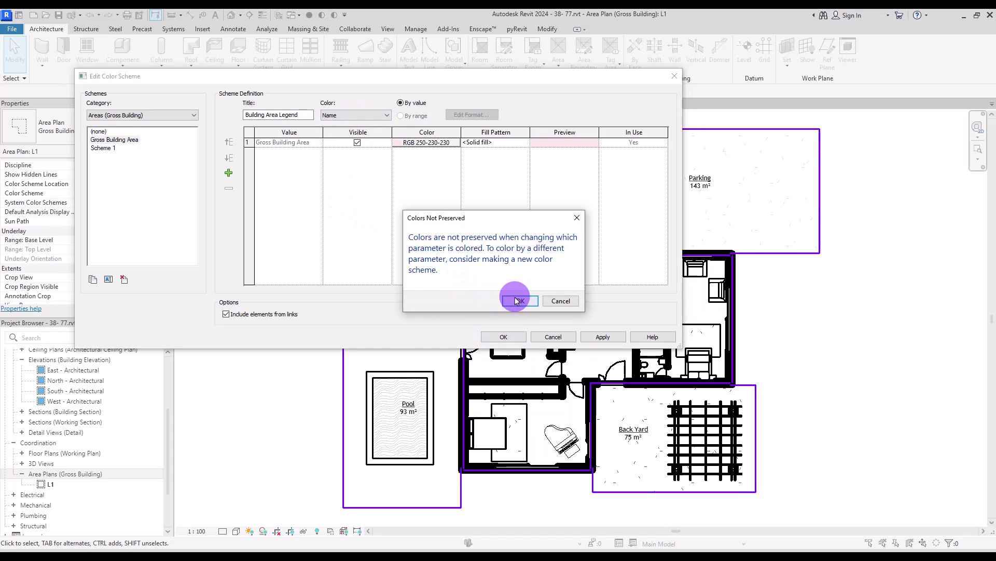
{"action": "left_click", "coordinate": [516, 295]}
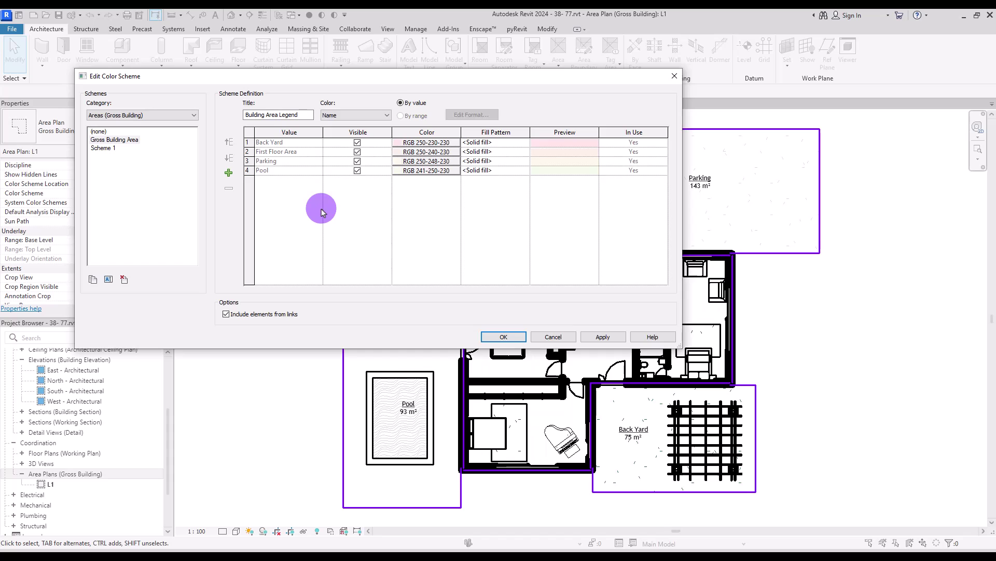
{"action": "left_click", "coordinate": [502, 335]}
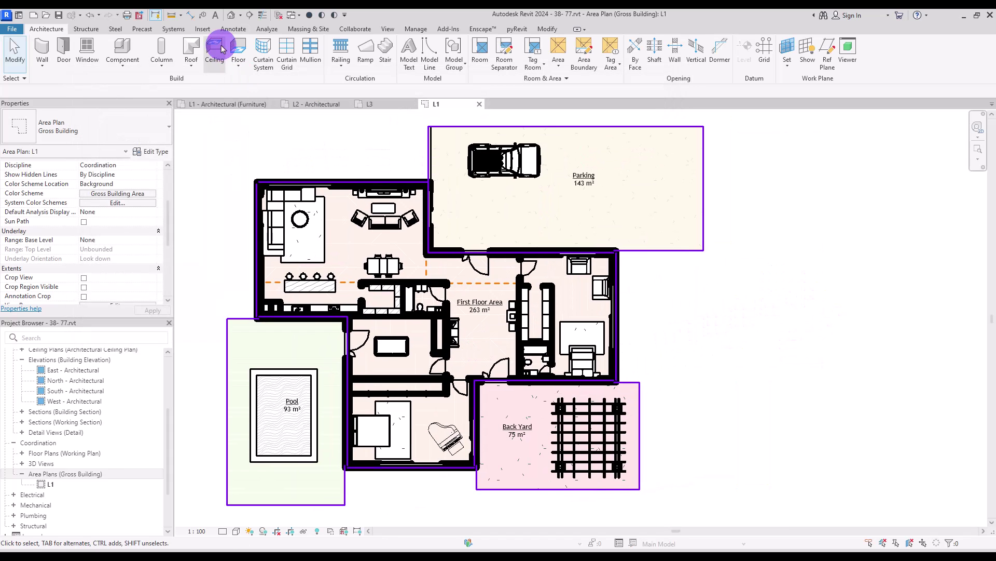
- Display the plan with thin lines and hide the whole <Area Boundary> category in the view
{"action": "left_click", "coordinate": [261, 16]}
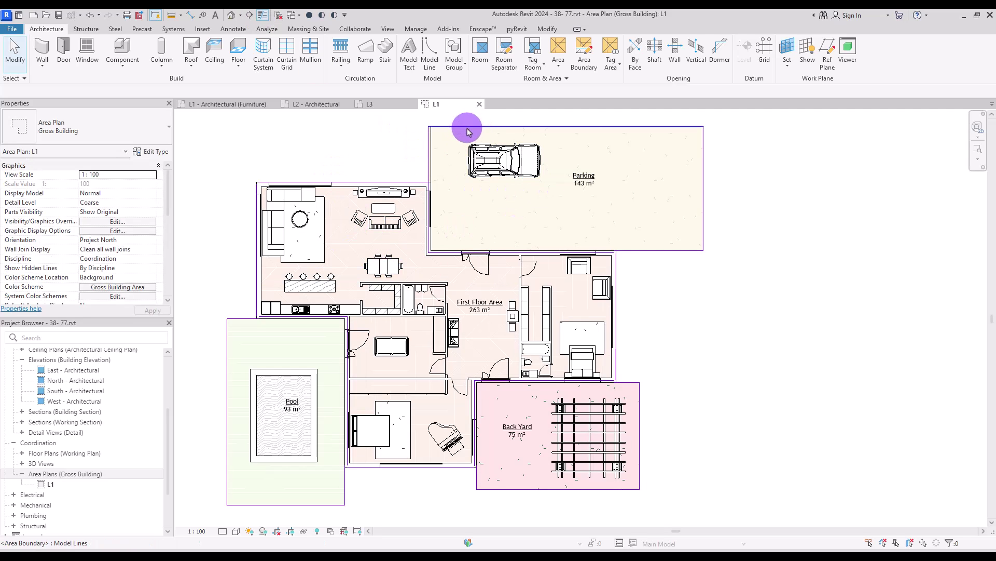
{"action": "left_click_drag", "start_coordinate": [193, 124], "coordinate": [761, 505]}
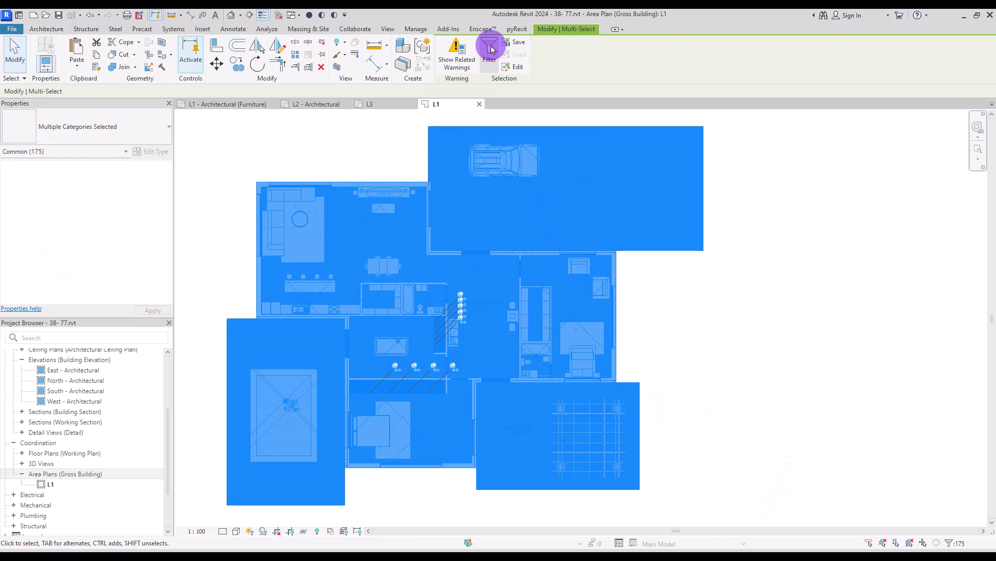
{"action": "left_click", "coordinate": [490, 50]}
{"action": "left_click", "coordinate": [421, 158]}
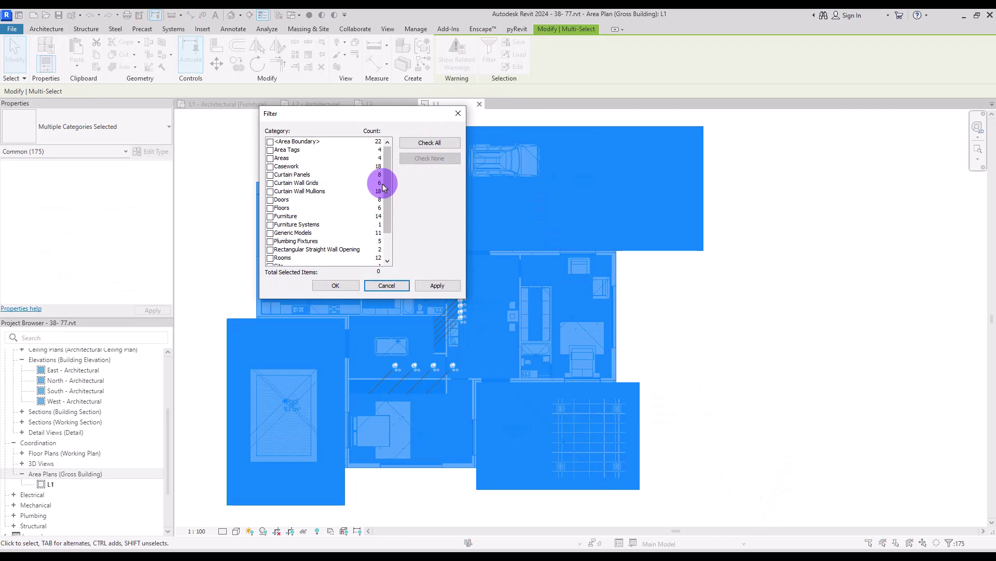
{"action": "left_click", "coordinate": [270, 141]}
{"action": "left_click", "coordinate": [336, 285]}
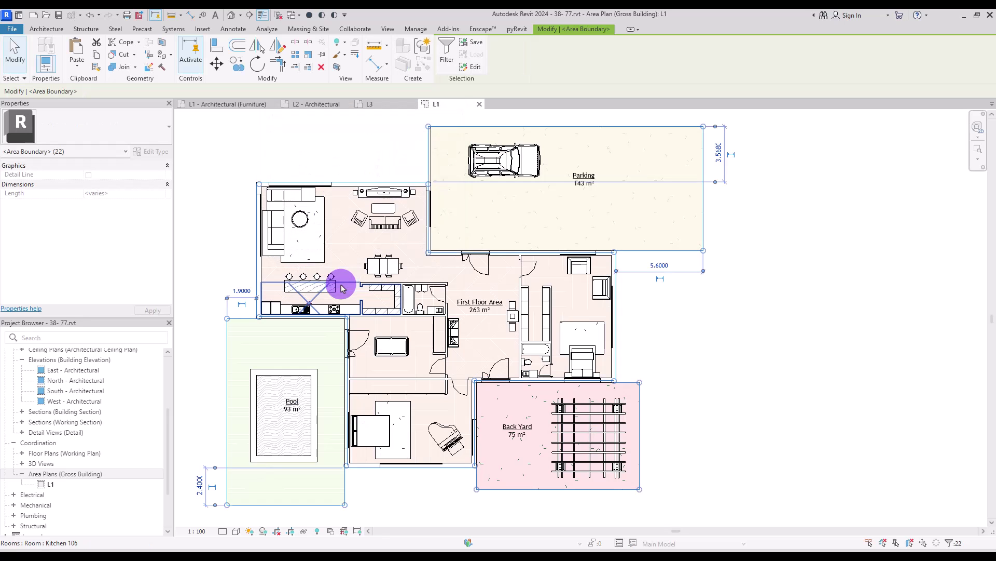
{"action": "mouse_move", "coordinate": [508, 191]}
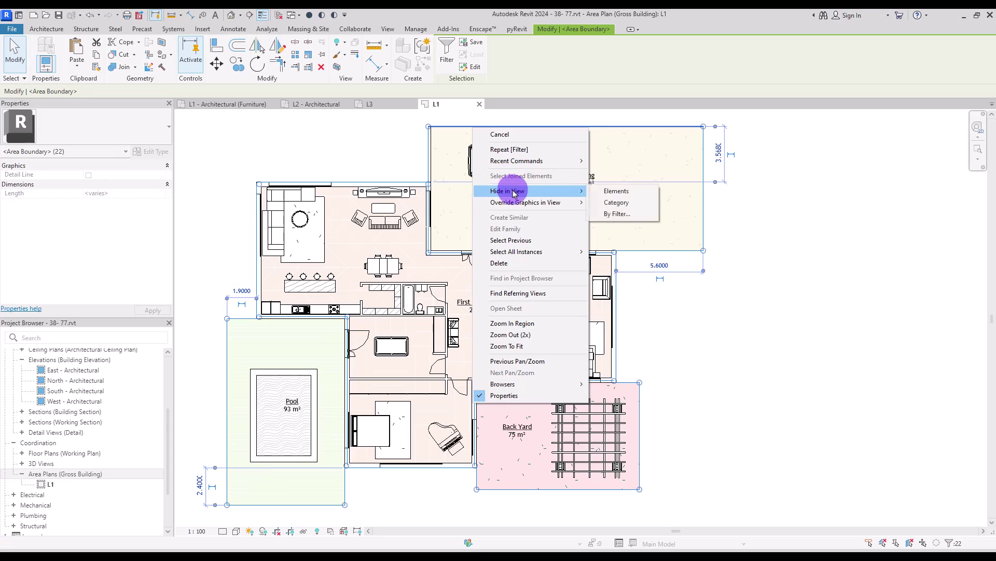
{"action": "left_click", "coordinate": [605, 201]}
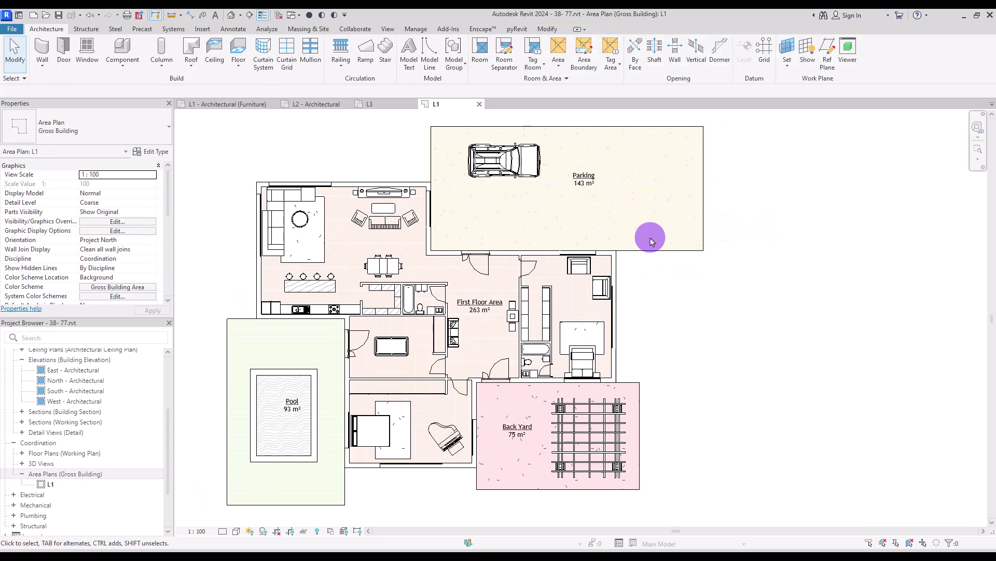
- Set the coarse scale fill pattern of the exterior Generic - 300mm wall type to <Solid fill>
{"action": "left_click", "coordinate": [347, 188]}
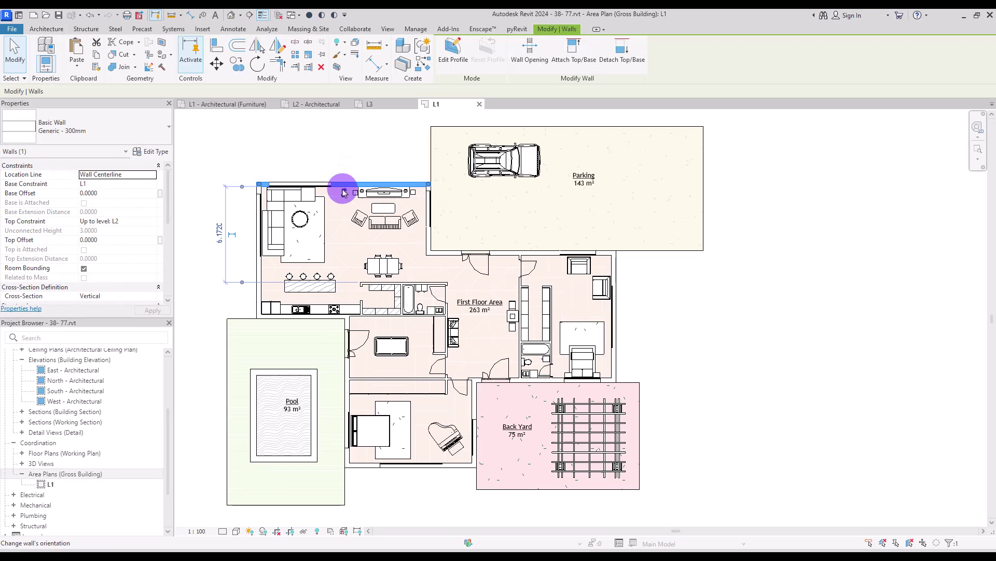
{"action": "left_click", "coordinate": [149, 152]}
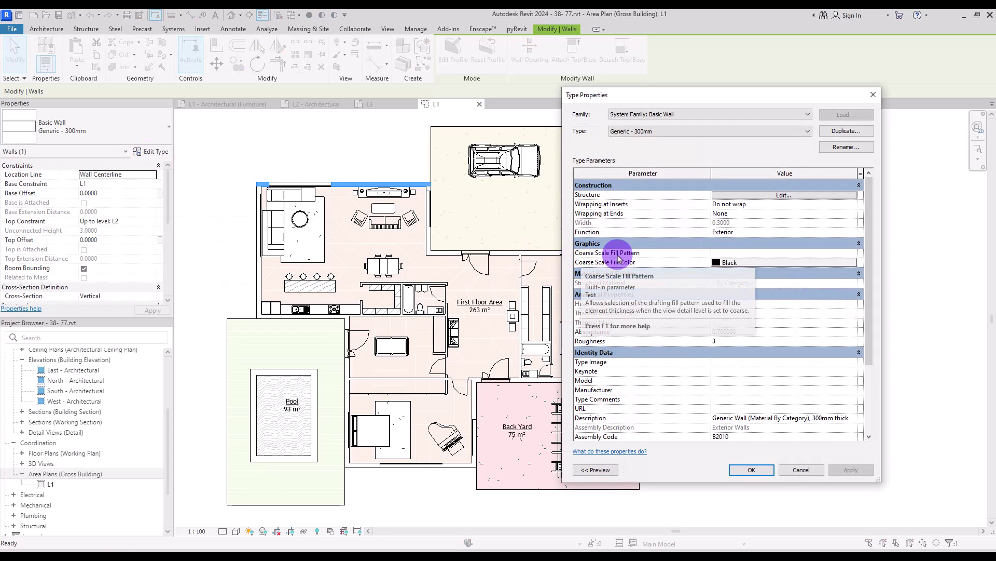
{"action": "left_click", "coordinate": [855, 254]}
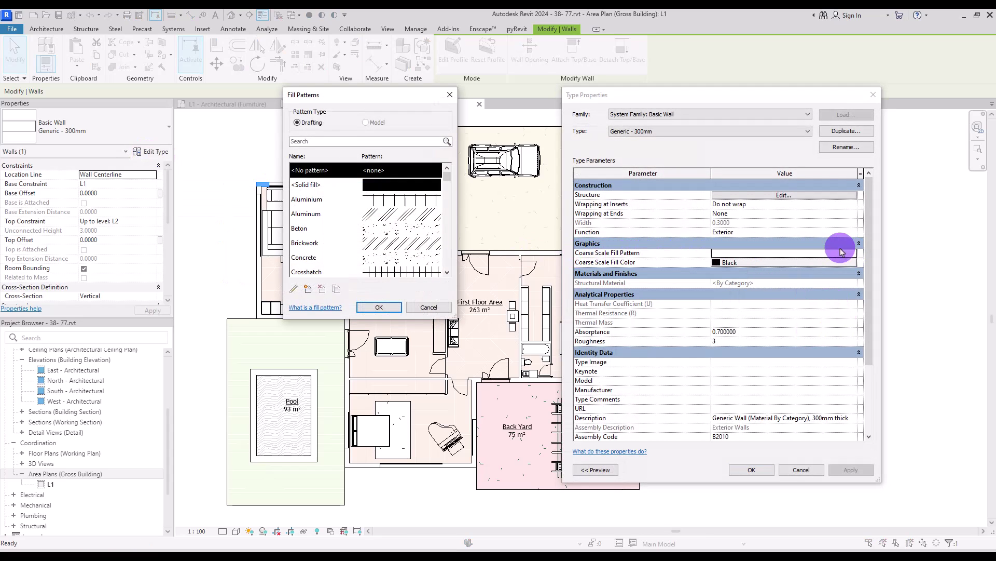
{"action": "left_click", "coordinate": [371, 185]}
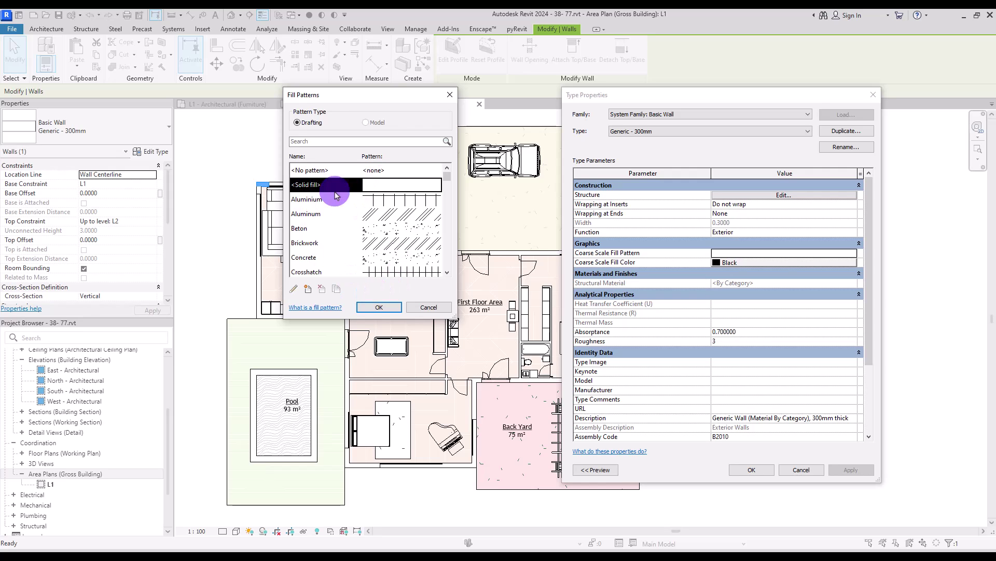
{"action": "left_click", "coordinate": [378, 308]}
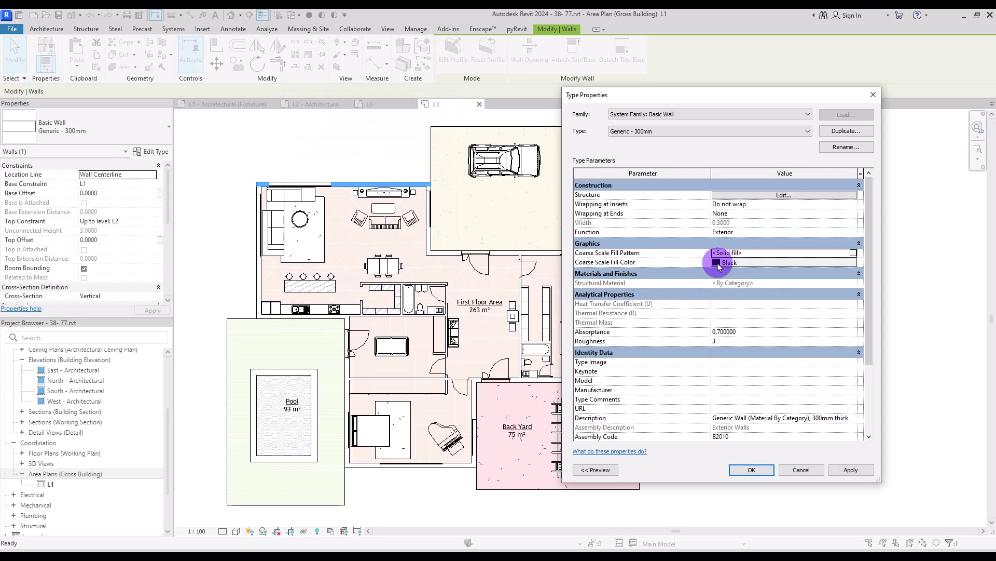
{"action": "left_click", "coordinate": [754, 469]}
{"action": "left_click", "coordinate": [734, 385]}
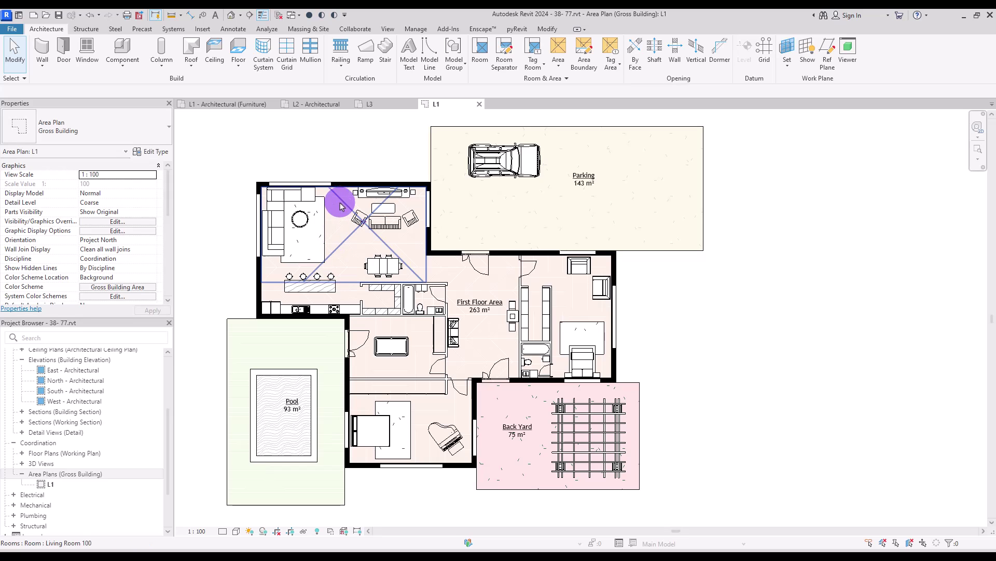
- Set the coarse scale fill pattern of the Interior - 125mm Partition wall type to <Solid fill>
{"action": "left_click", "coordinate": [223, 531]}
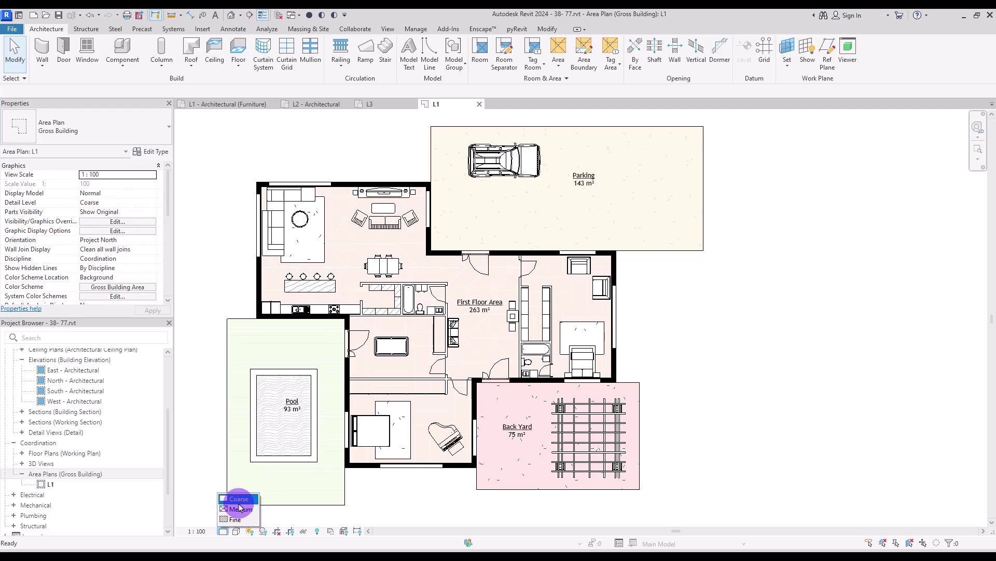
{"action": "left_click", "coordinate": [363, 284]}
{"action": "left_click", "coordinate": [145, 151]}
{"action": "left_click", "coordinate": [853, 256]}
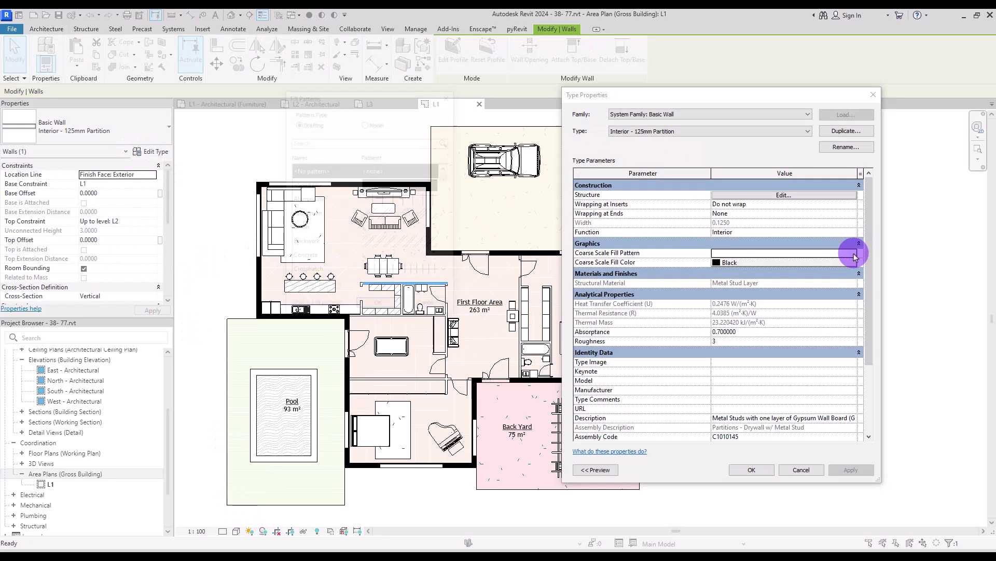
{"action": "left_click", "coordinate": [378, 192]}
{"action": "left_click", "coordinate": [389, 305]}
{"action": "left_click", "coordinate": [752, 469]}
{"action": "left_click", "coordinate": [700, 288]}
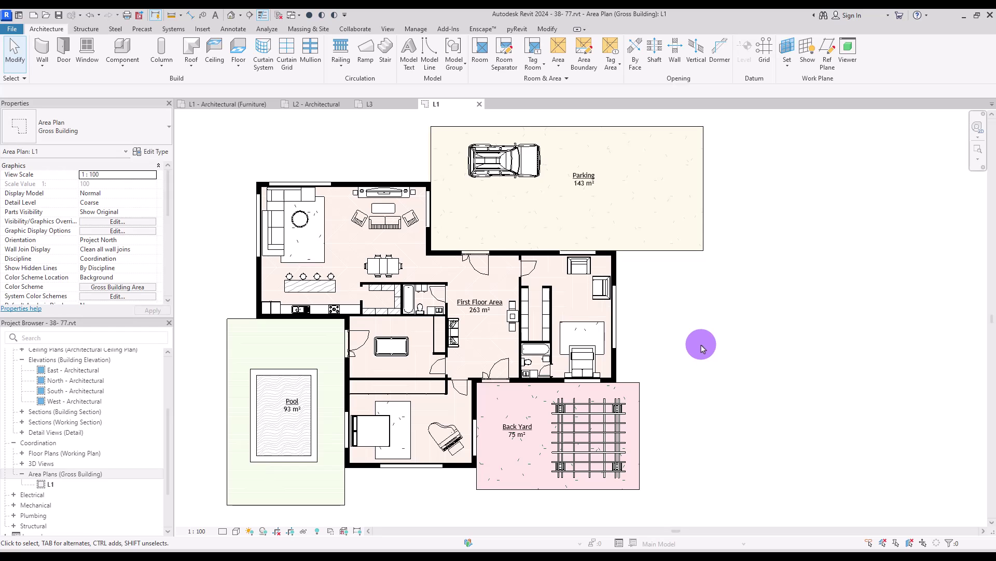
- Place a color fill legend for the areas in the empty space beside the parking zone
{"action": "left_click", "coordinate": [231, 30]}
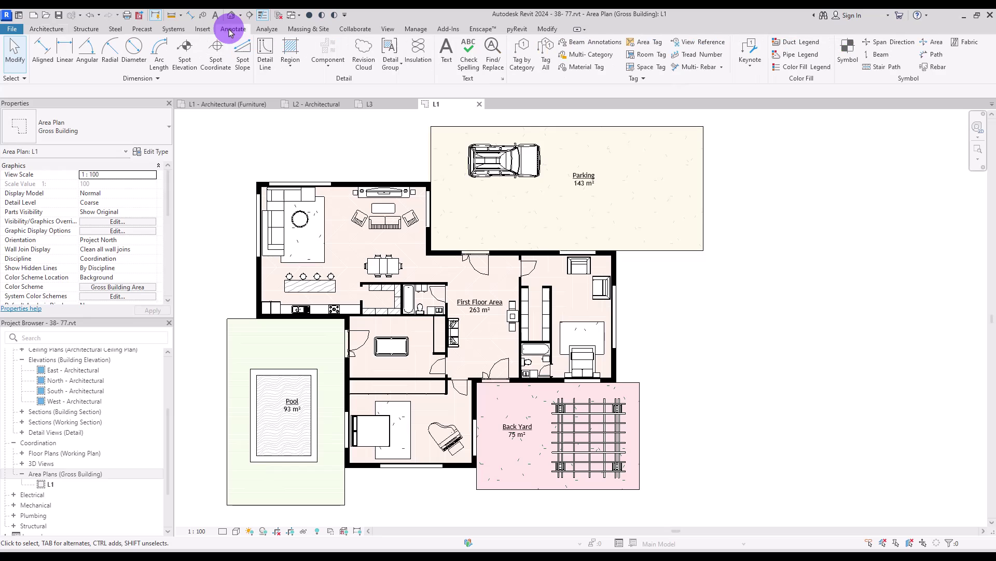
{"action": "left_click", "coordinate": [791, 68]}
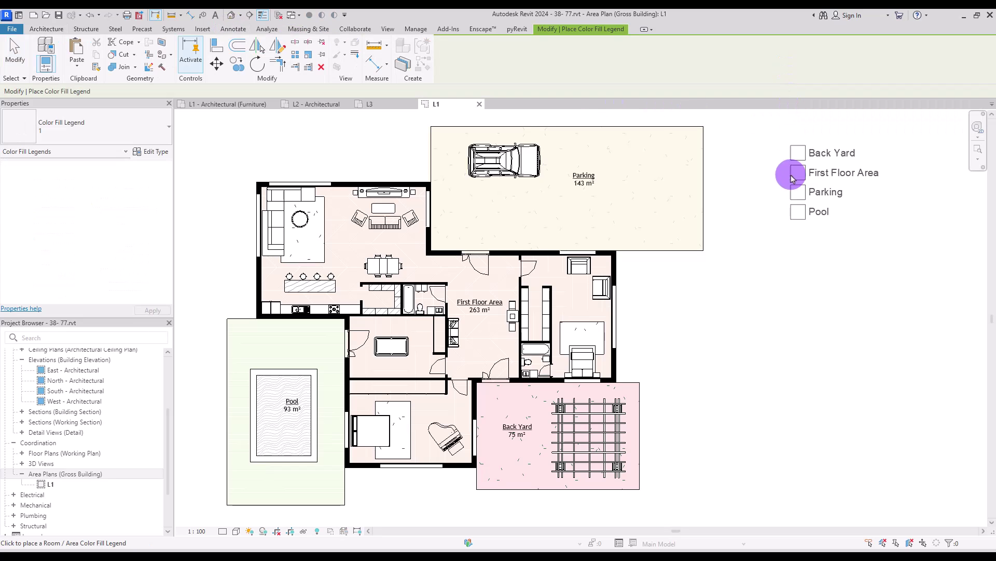
{"action": "left_click", "coordinate": [750, 177]}
{"action": "left_click", "coordinate": [764, 332]}
- Place the color fill legend in the empty space beside the parking zone and enable Show Title in its type
{"action": "left_click", "coordinate": [782, 235]}
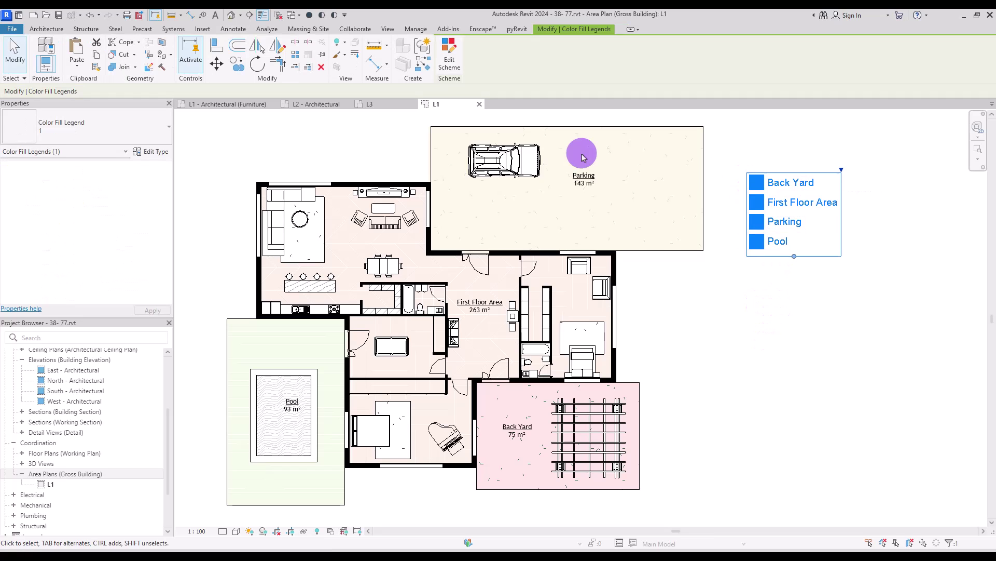
{"action": "left_click", "coordinate": [155, 151]}
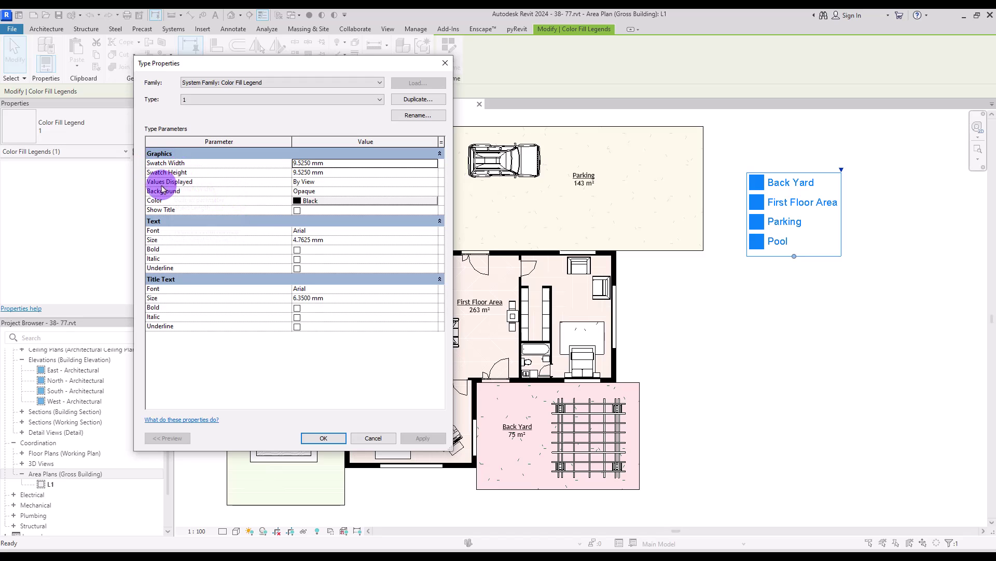
{"action": "left_click", "coordinate": [433, 191]}
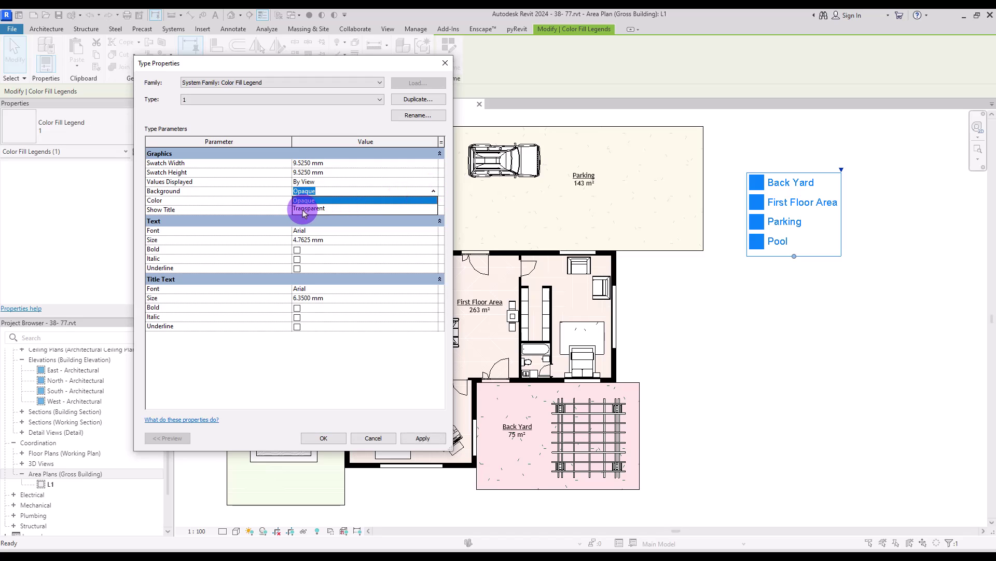
{"action": "left_click", "coordinate": [229, 201]}
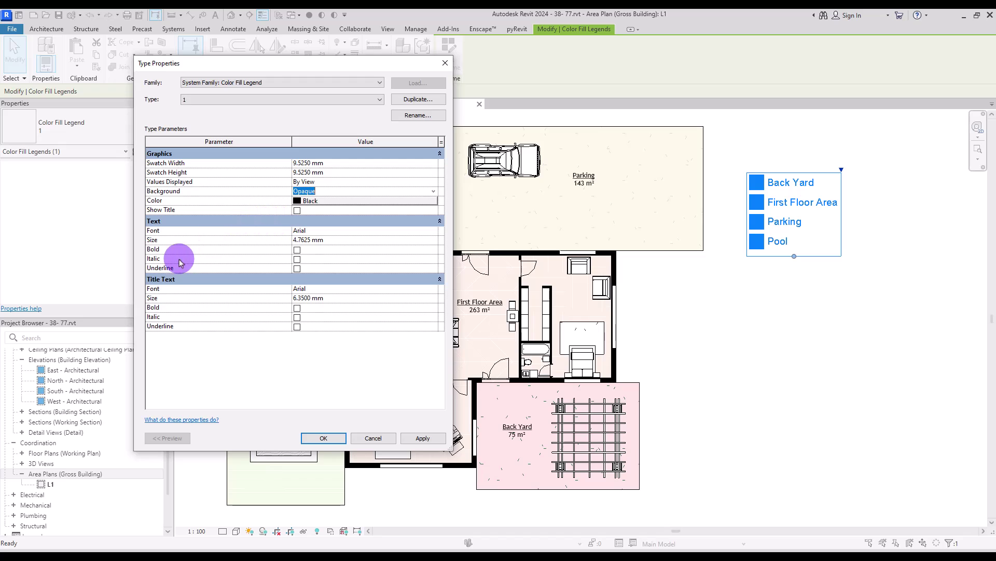
{"action": "left_click", "coordinate": [297, 211]}
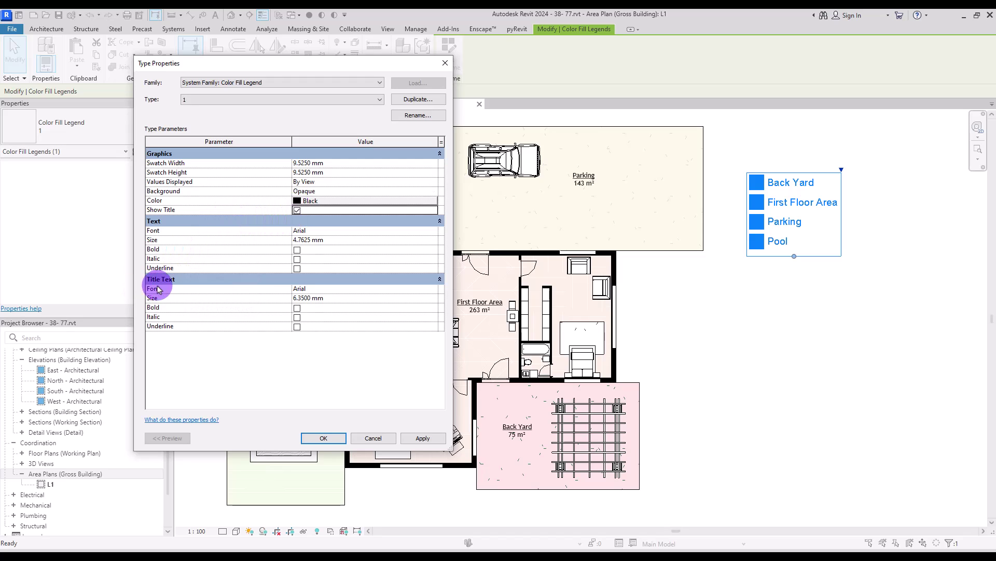
{"action": "left_click", "coordinate": [422, 438]}
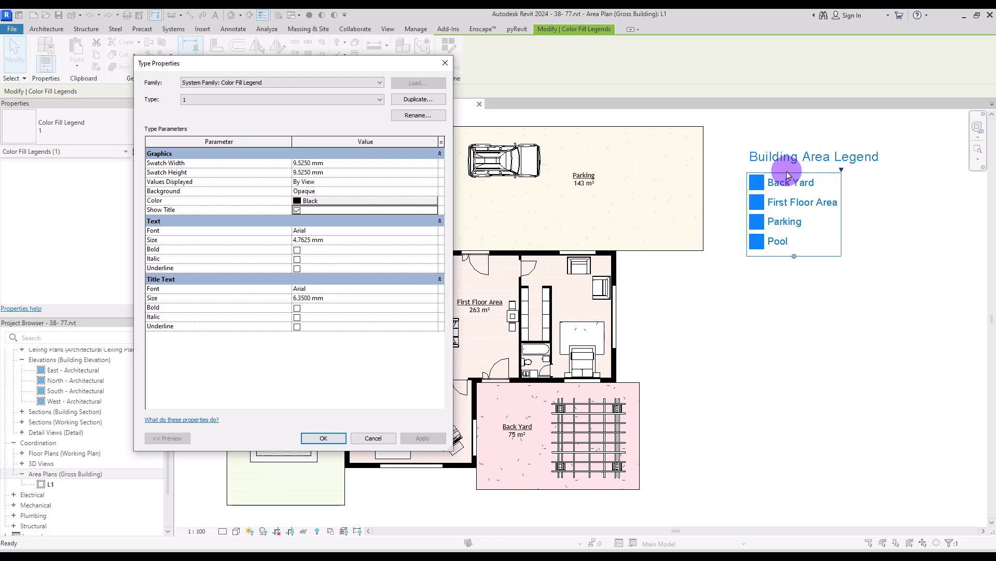
{"action": "left_click", "coordinate": [327, 438]}
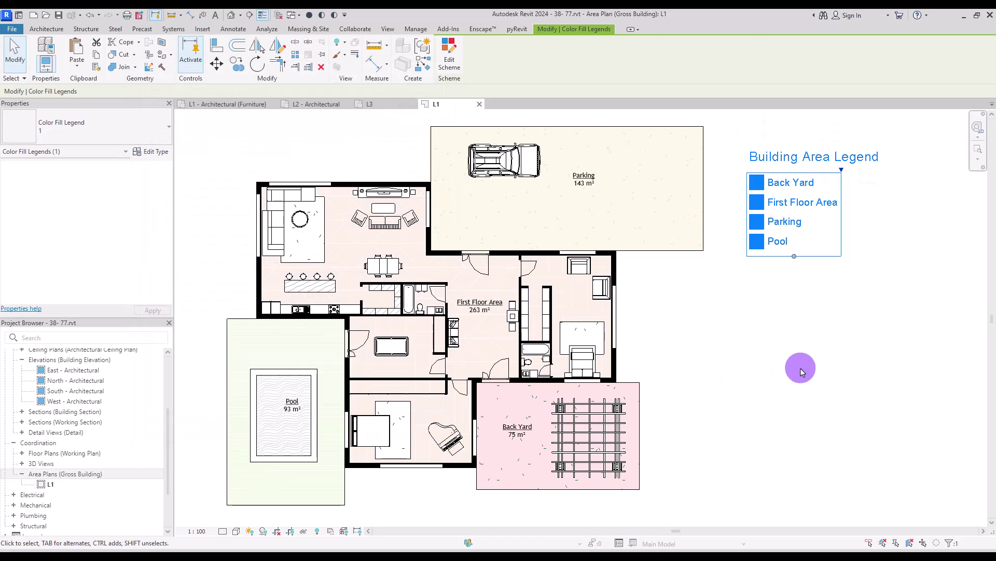
{"action": "left_click", "coordinate": [800, 371]}
- Open the color scheme of the placed legend and examine the color assigned to the Back Yard entry
{"action": "left_click", "coordinate": [794, 218]}
{"action": "left_click", "coordinate": [450, 52]}
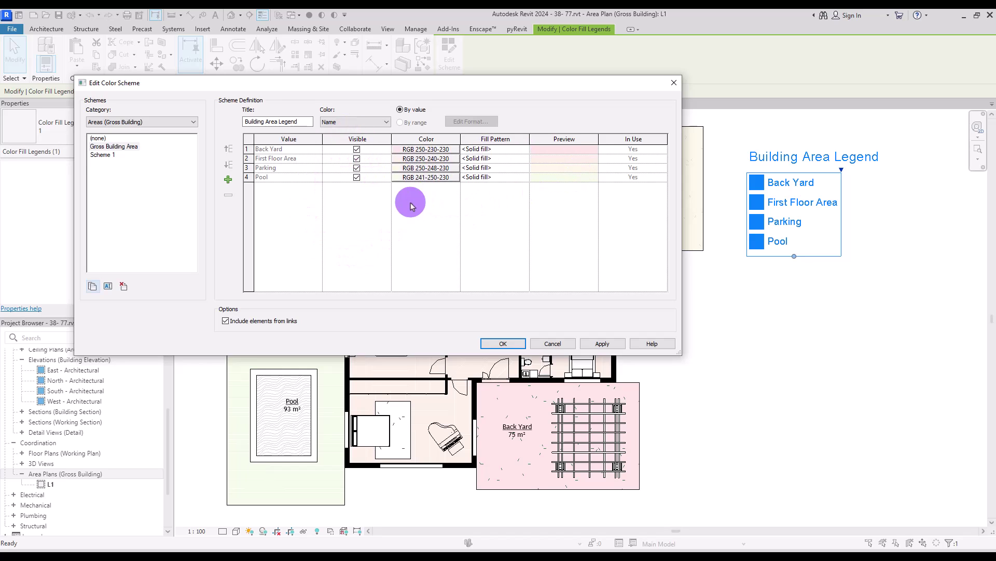
{"action": "left_click", "coordinate": [434, 149]}
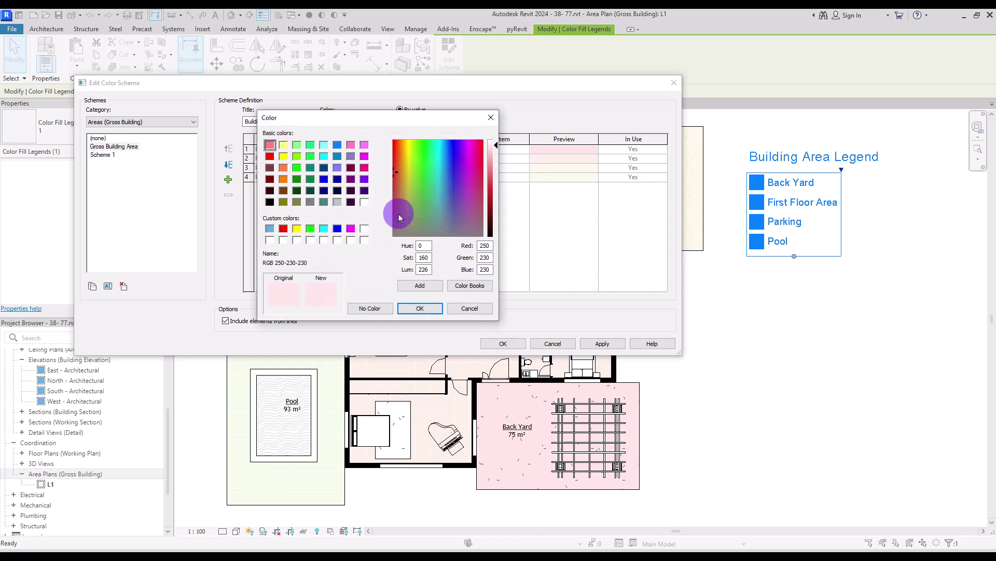
{"action": "left_click", "coordinate": [433, 308]}
- Try coloring the Gross Building Area scheme by Area, return it to Name, and accept the scheme
{"action": "left_click", "coordinate": [374, 124]}
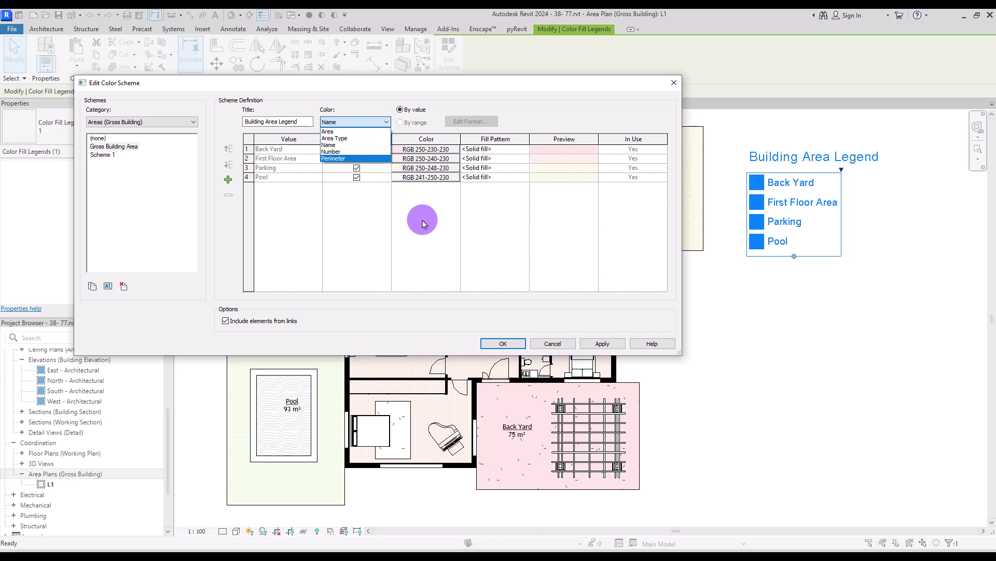
{"action": "left_click", "coordinate": [336, 132]}
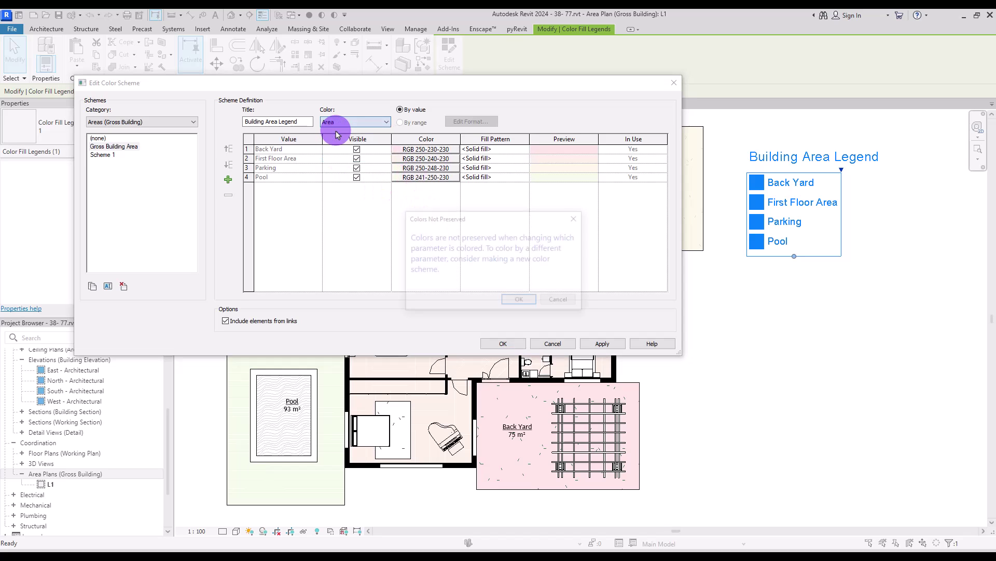
{"action": "left_click", "coordinate": [518, 301]}
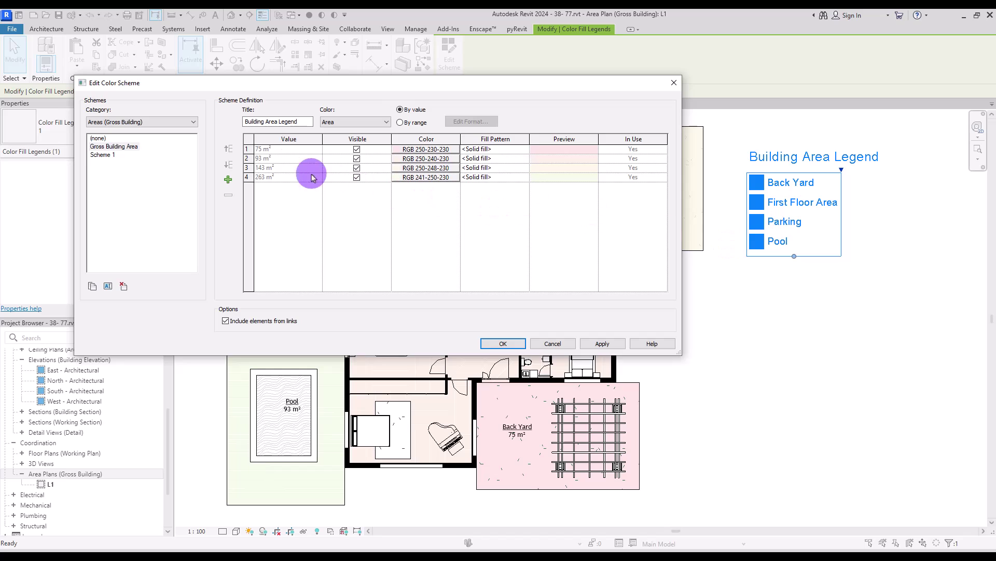
{"action": "key", "text": "n"}
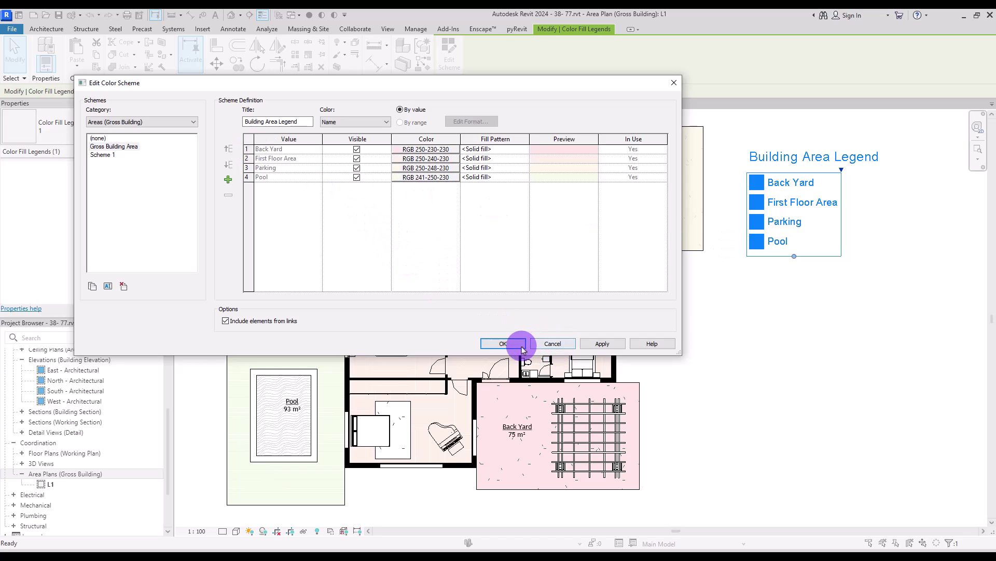
{"action": "left_click", "coordinate": [503, 344]}
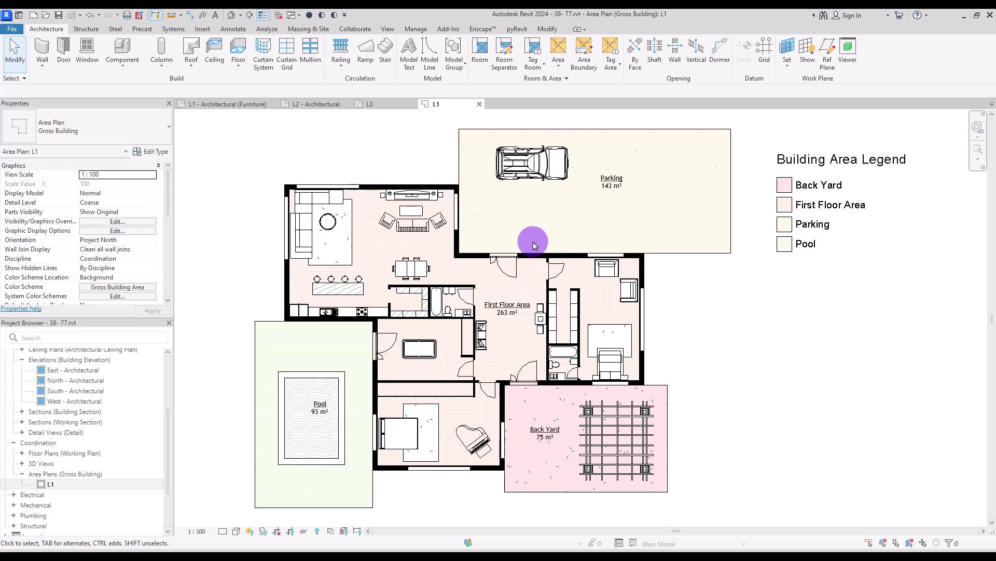
- From the L3 floor plan, create a Rentable area plan for level L3 with automatically generated area boundary lines
{"action": "left_click", "coordinate": [381, 107]}
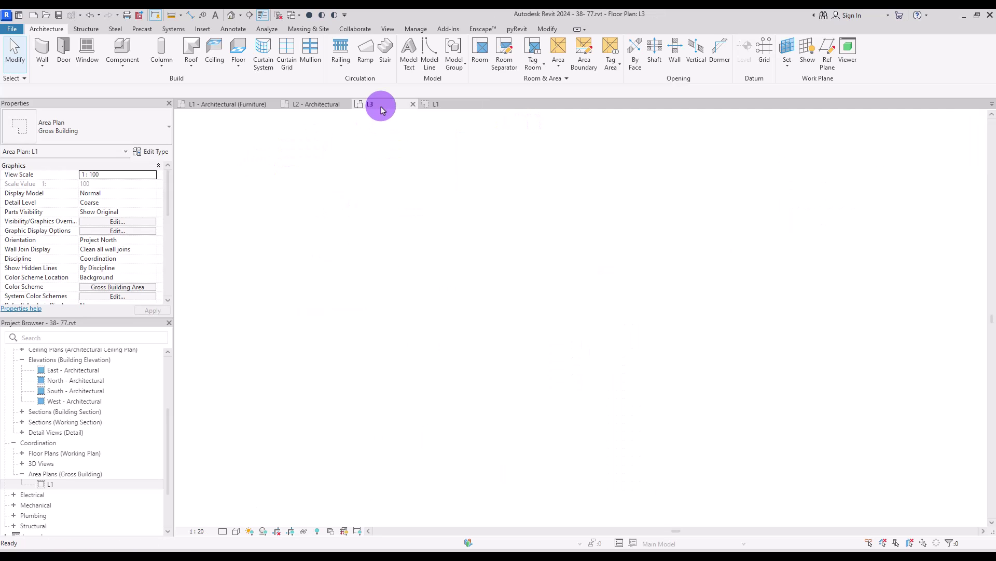
{"action": "left_click", "coordinate": [559, 64]}
{"action": "left_click", "coordinate": [579, 88]}
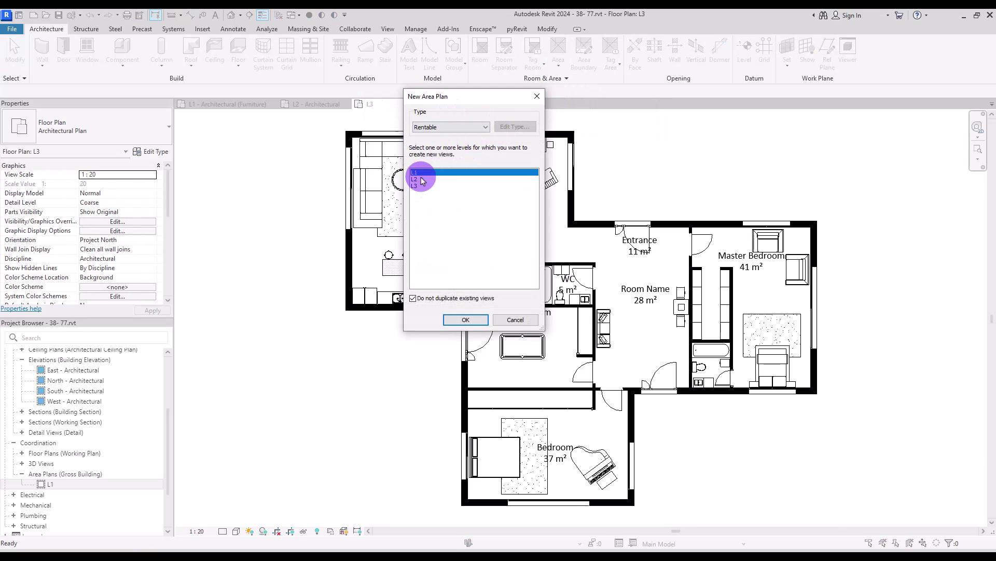
{"action": "left_click", "coordinate": [415, 186]}
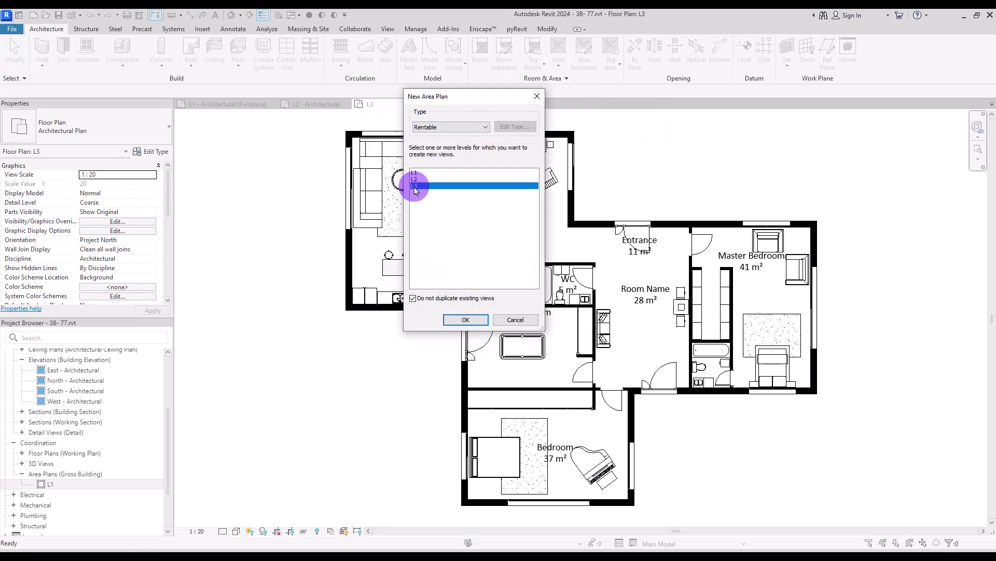
{"action": "left_click", "coordinate": [466, 320]}
{"action": "left_click", "coordinate": [481, 290]}
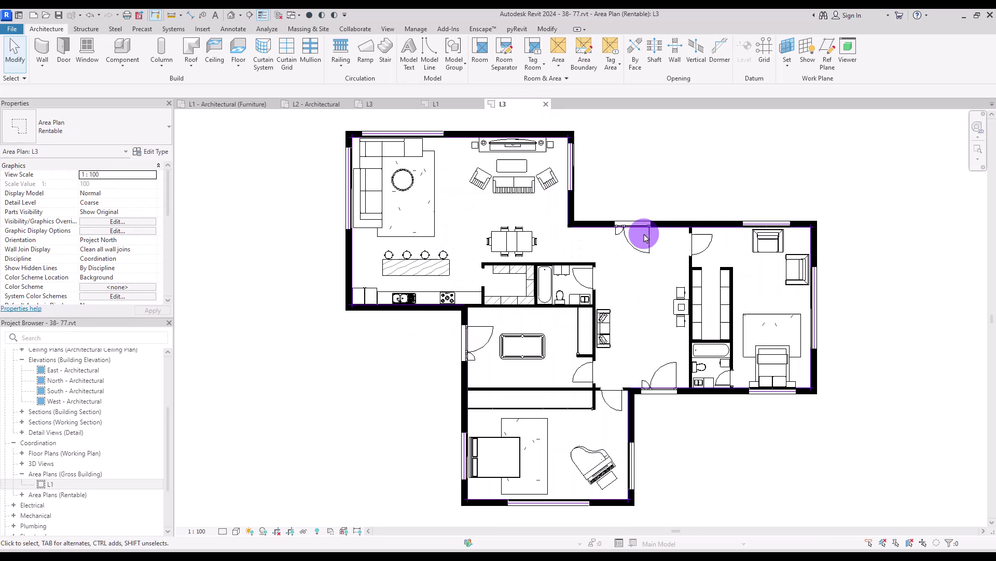
- Place a tagged area inside the building outline of the L3 rentable area plan, in the central hall
{"action": "left_click", "coordinate": [559, 65]}
{"action": "left_click", "coordinate": [574, 105]}
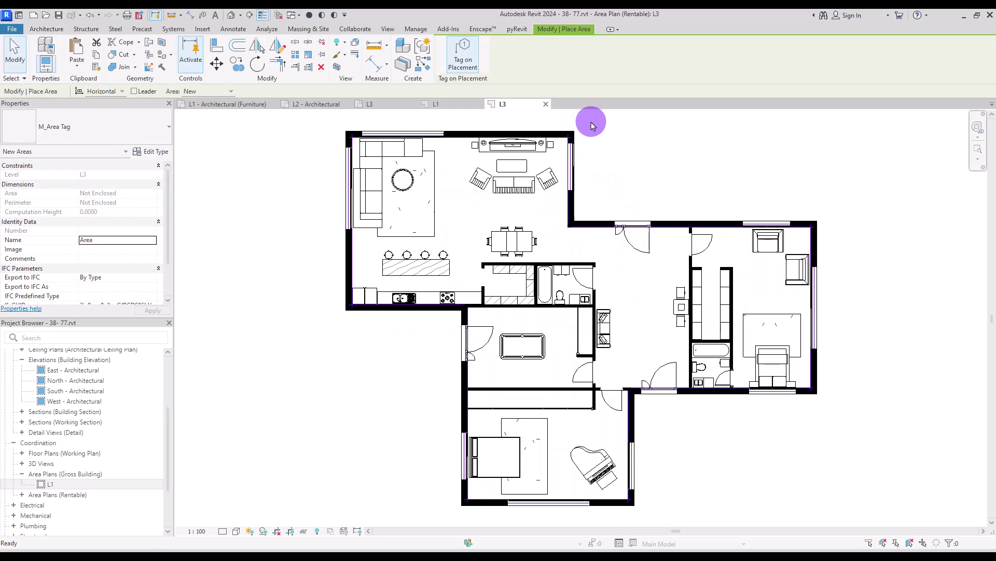
{"action": "left_click", "coordinate": [633, 286]}
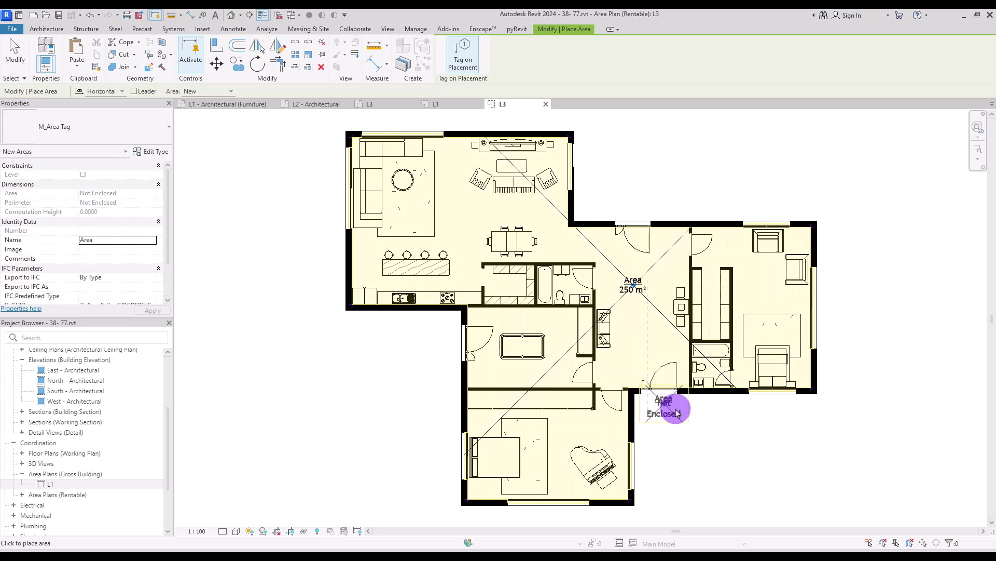
{"action": "key", "text": "Escape"}
{"action": "key", "text": "Escape"}
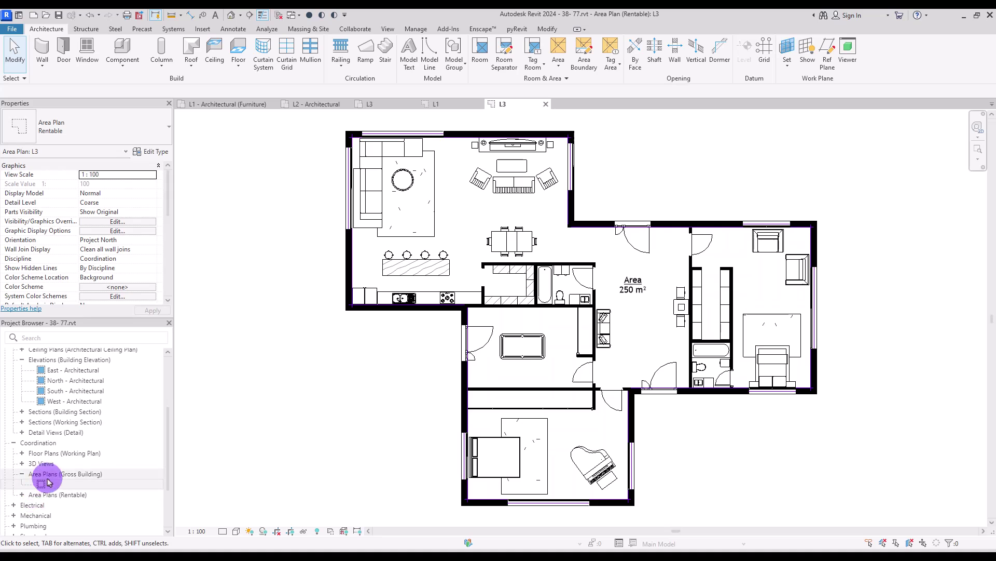
- List the rentable area plans in the project and rename the area on L3 as Third Floor Area
{"action": "double_click", "coordinate": [54, 494]}
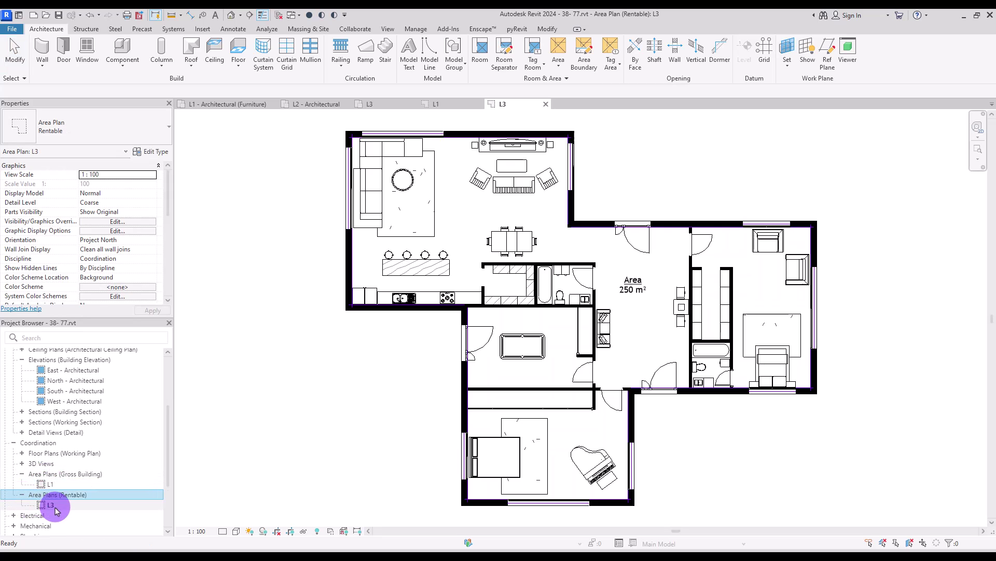
{"action": "left_click", "coordinate": [634, 280]}
{"action": "left_click", "coordinate": [633, 279]}
{"action": "type", "text": "Th"}
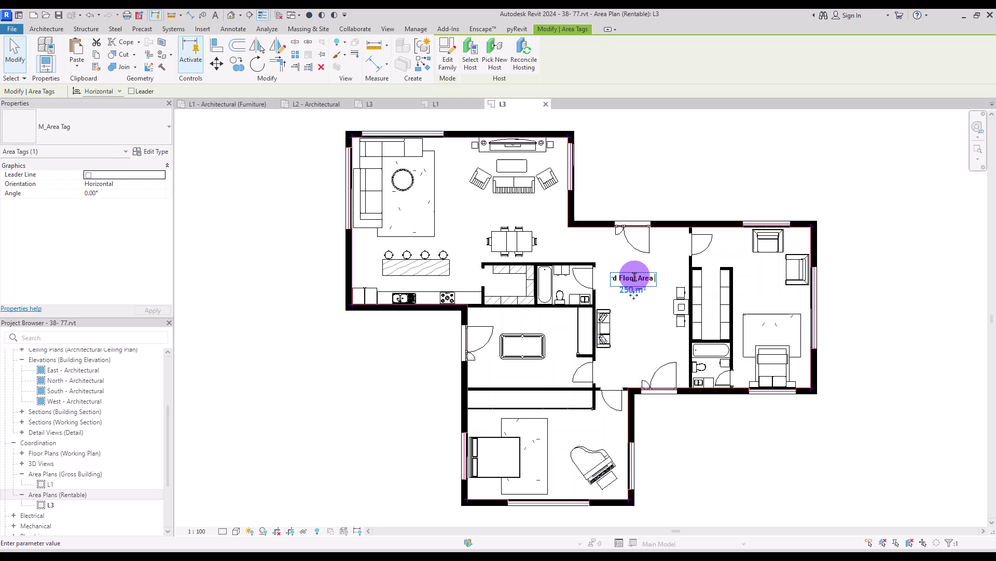
{"action": "type", "text": "ird Floor Area"}
{"action": "left_click", "coordinate": [255, 211]}
- Examine the parameters available for a new label in the M_Area Tag family, then close the family without adding one
{"action": "left_click", "coordinate": [638, 287]}
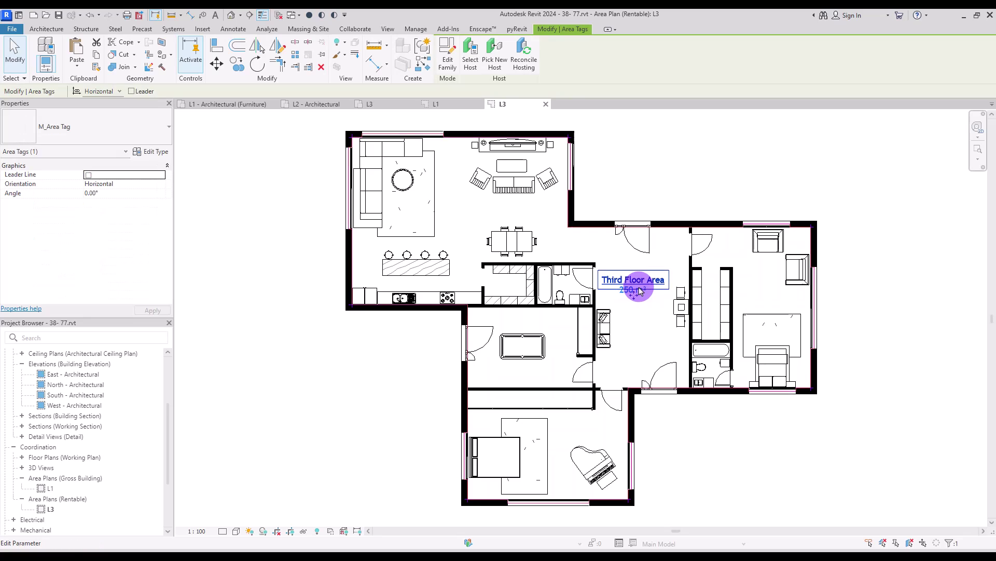
{"action": "left_click", "coordinate": [50, 210]}
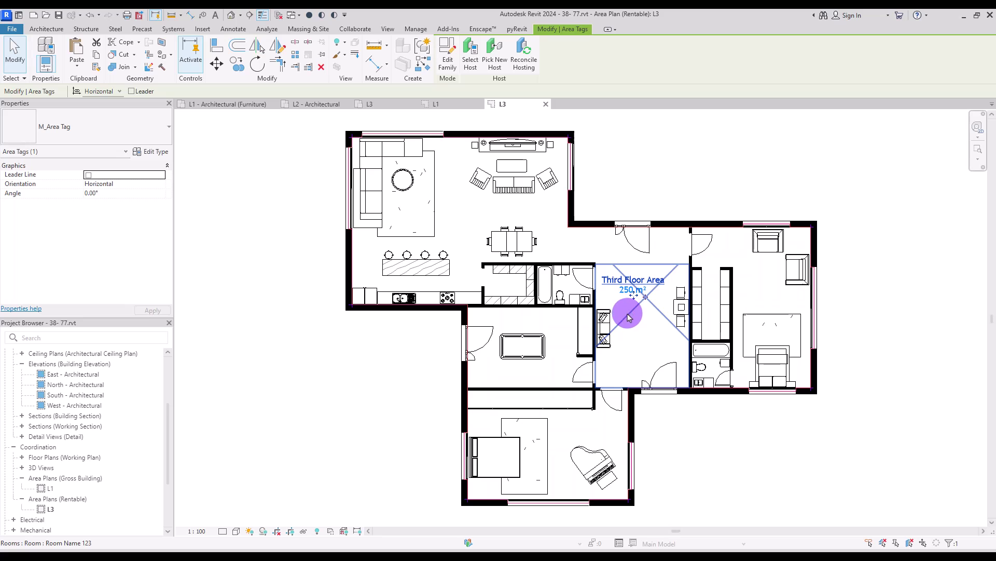
{"action": "left_click", "coordinate": [452, 55]}
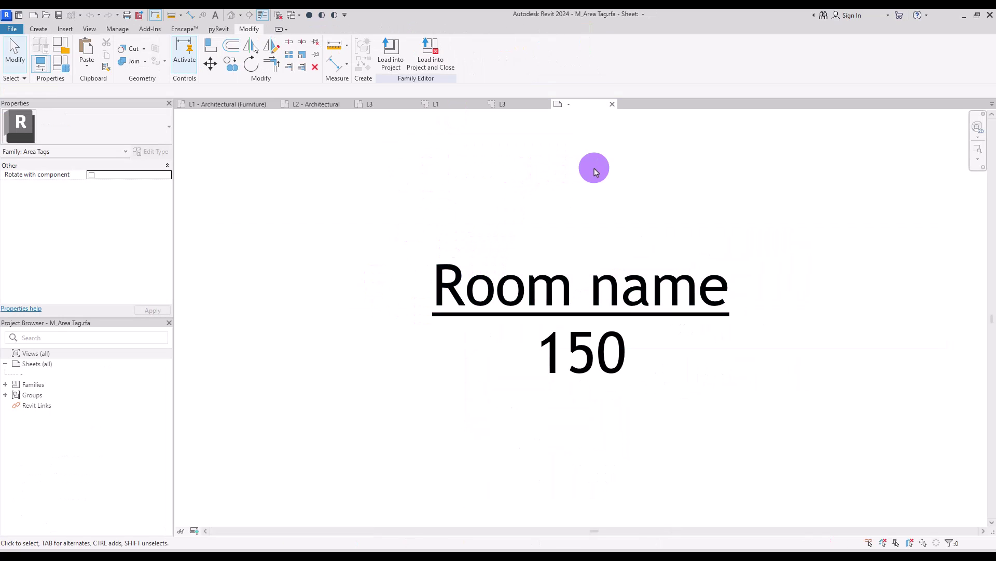
{"action": "left_click", "coordinate": [39, 29]}
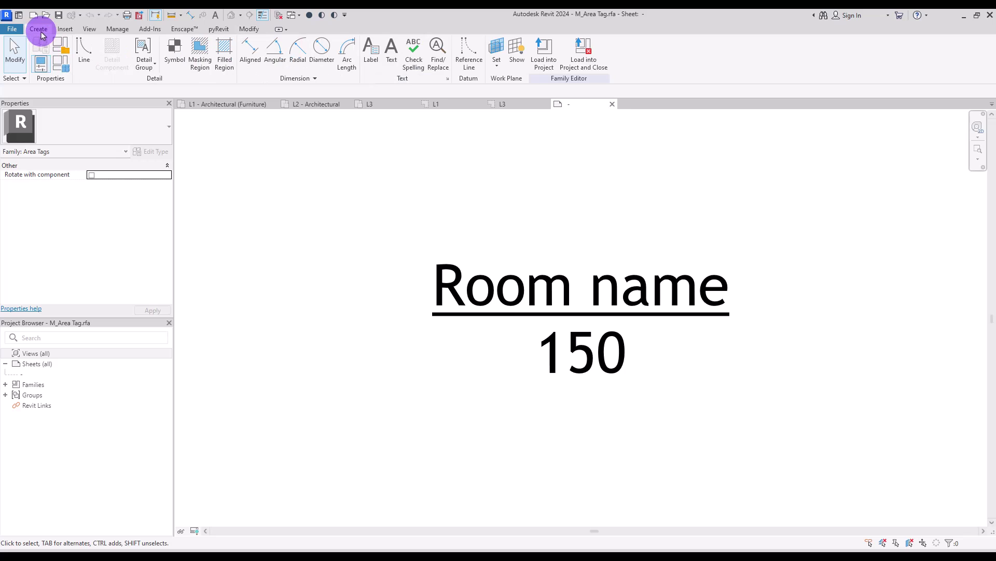
{"action": "left_click", "coordinate": [373, 47]}
{"action": "left_click", "coordinate": [405, 184]}
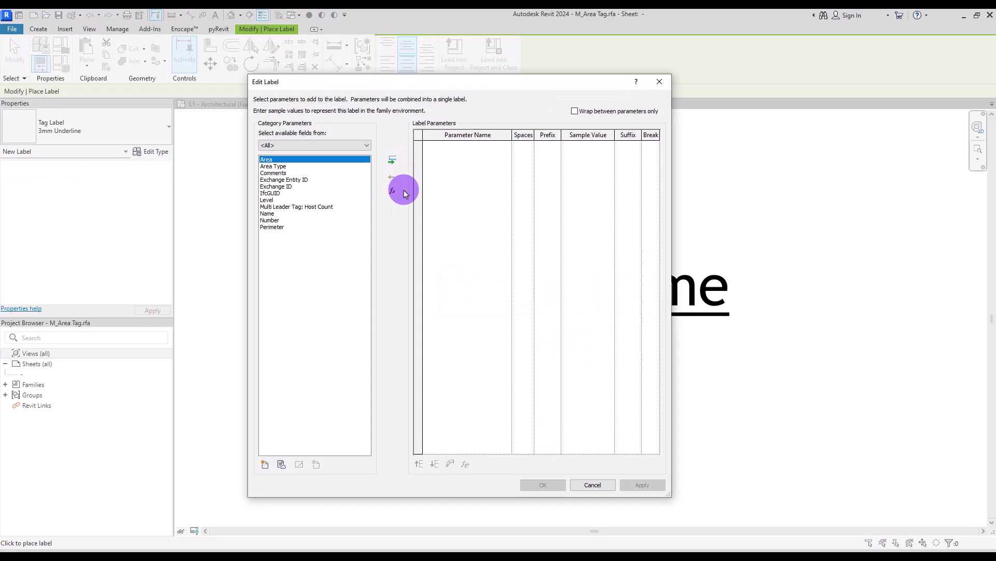
{"action": "left_click", "coordinate": [270, 167]}
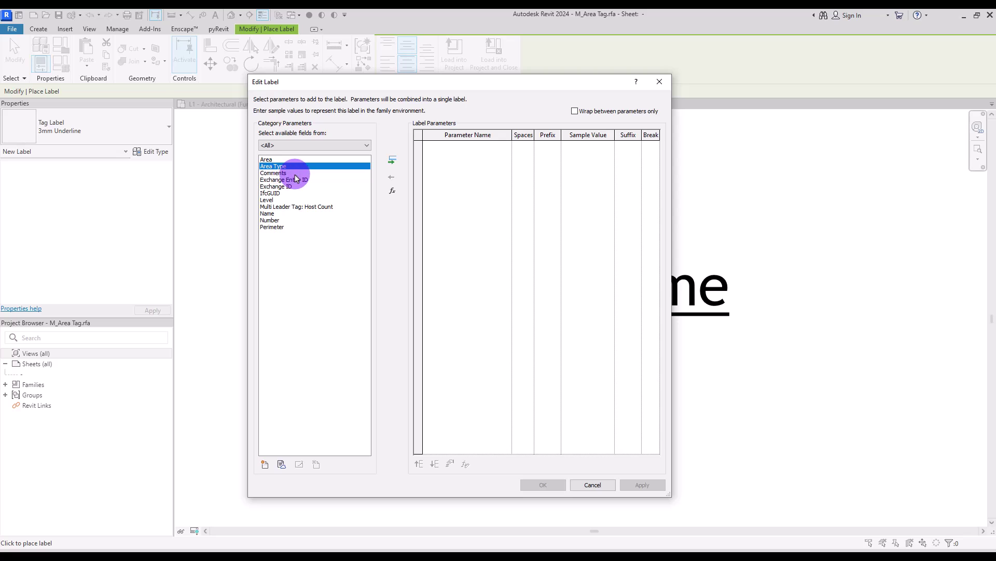
{"action": "left_click", "coordinate": [271, 201]}
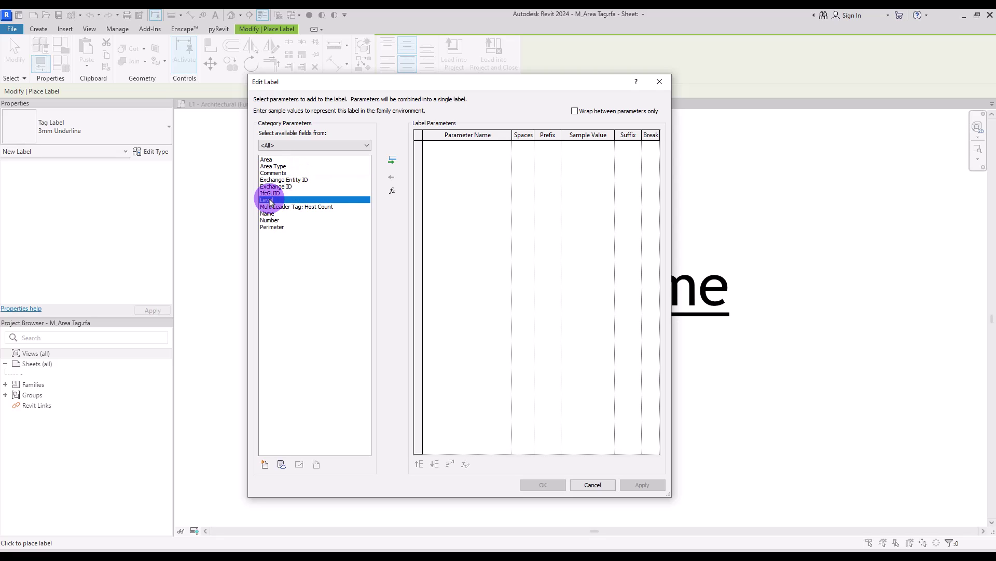
{"action": "left_click", "coordinate": [271, 220]}
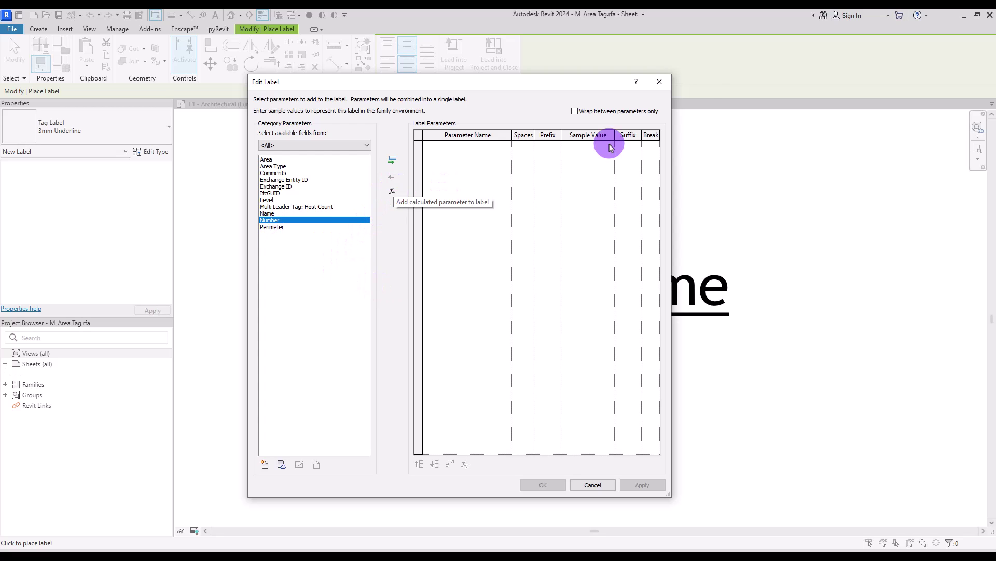
{"action": "left_click", "coordinate": [660, 81]}
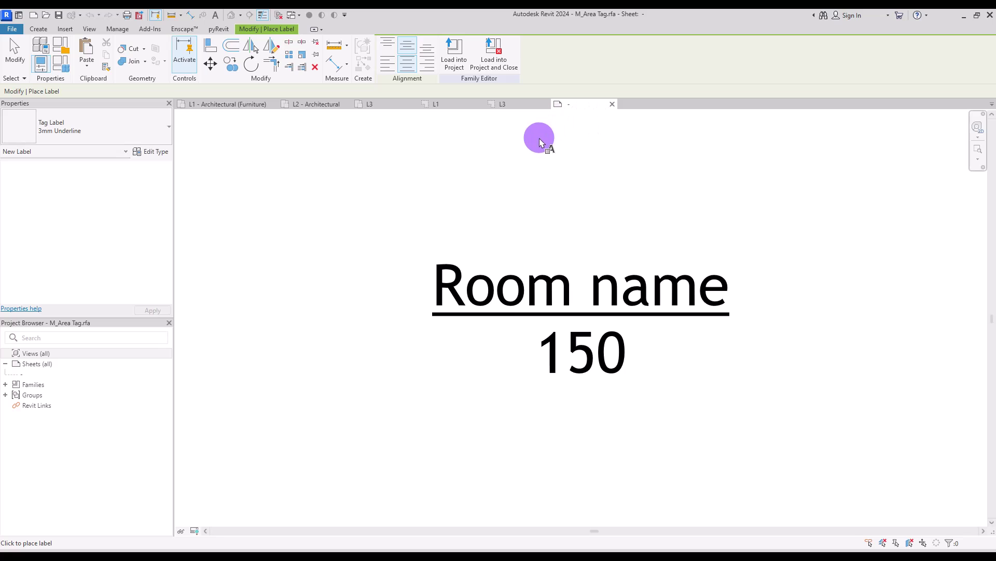
{"action": "left_click", "coordinate": [611, 105]}
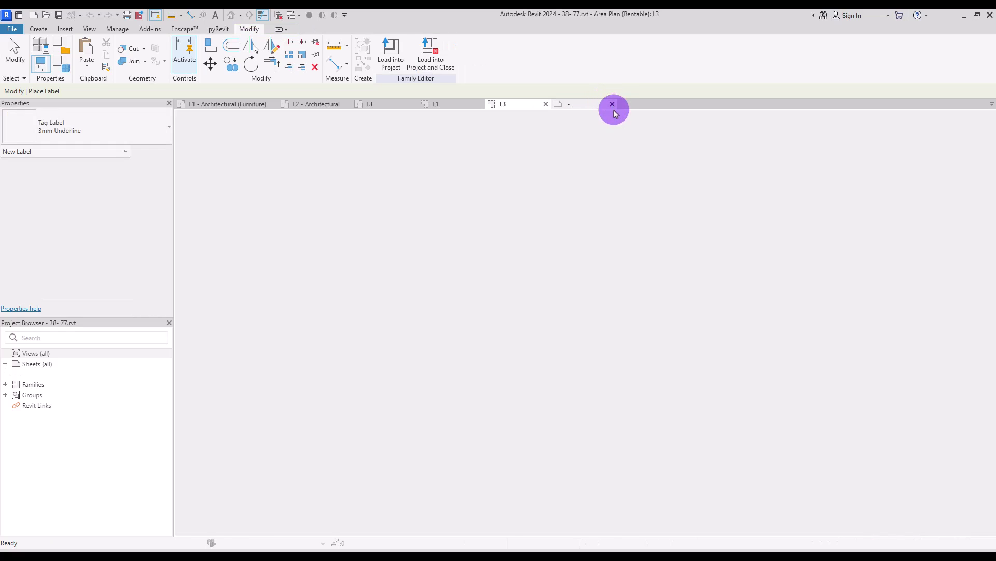
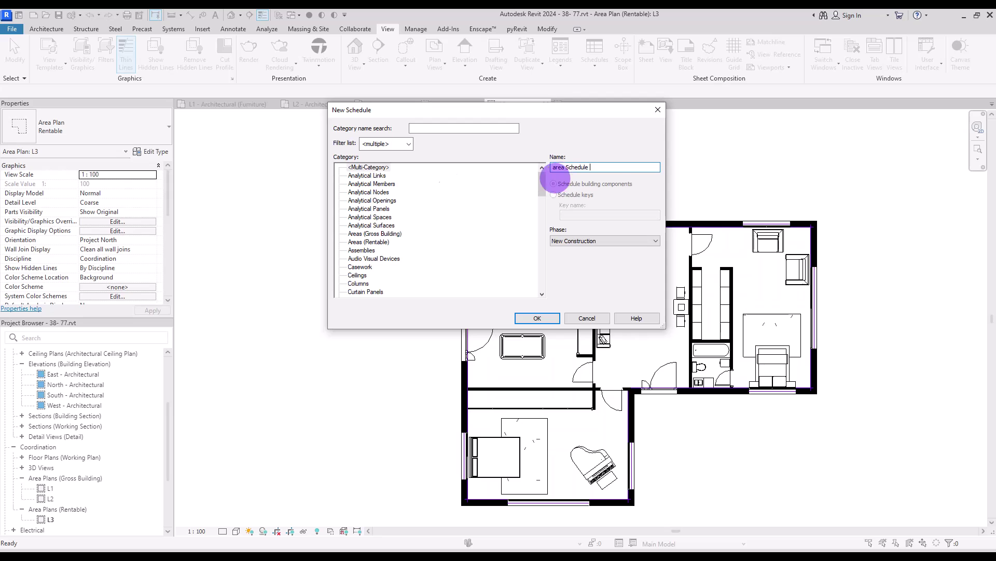
- Create the area Schedule for Areas (Gross Building) with the fields Area, Count, Level, Name, Number and Area Type
{"action": "left_click", "coordinate": [373, 234]}
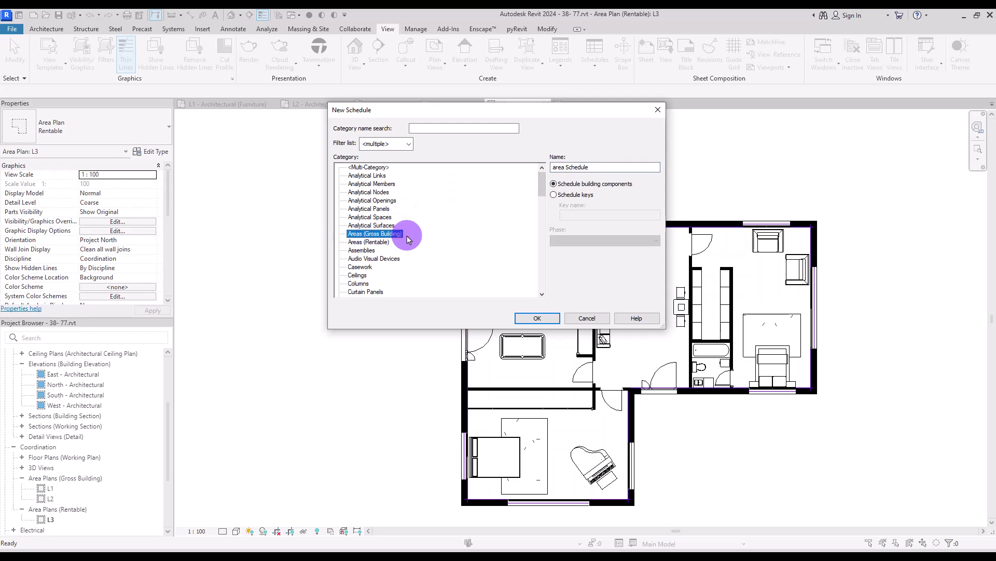
{"action": "double_click", "coordinate": [374, 235]}
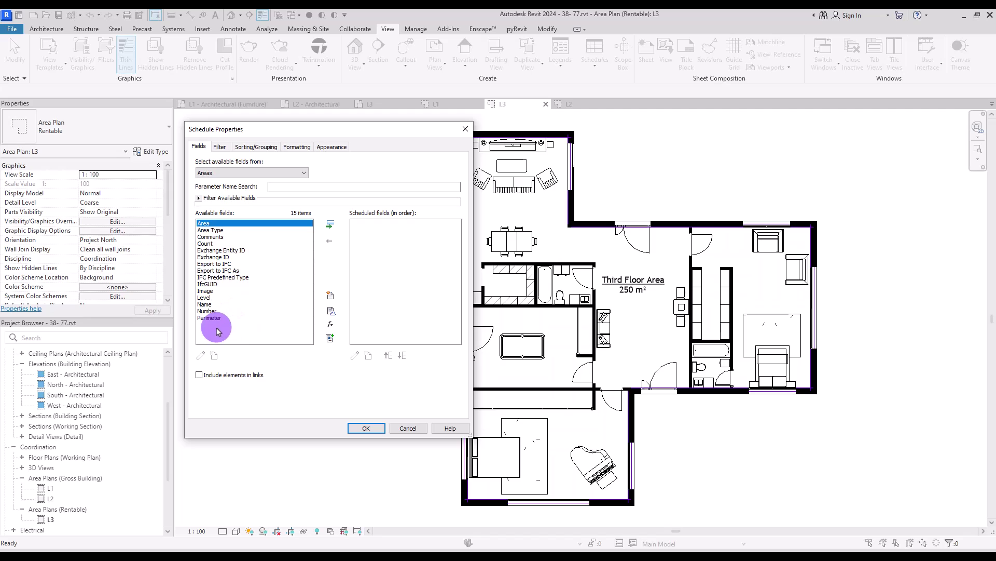
{"action": "left_click", "coordinate": [330, 224]}
{"action": "left_click", "coordinate": [207, 236]}
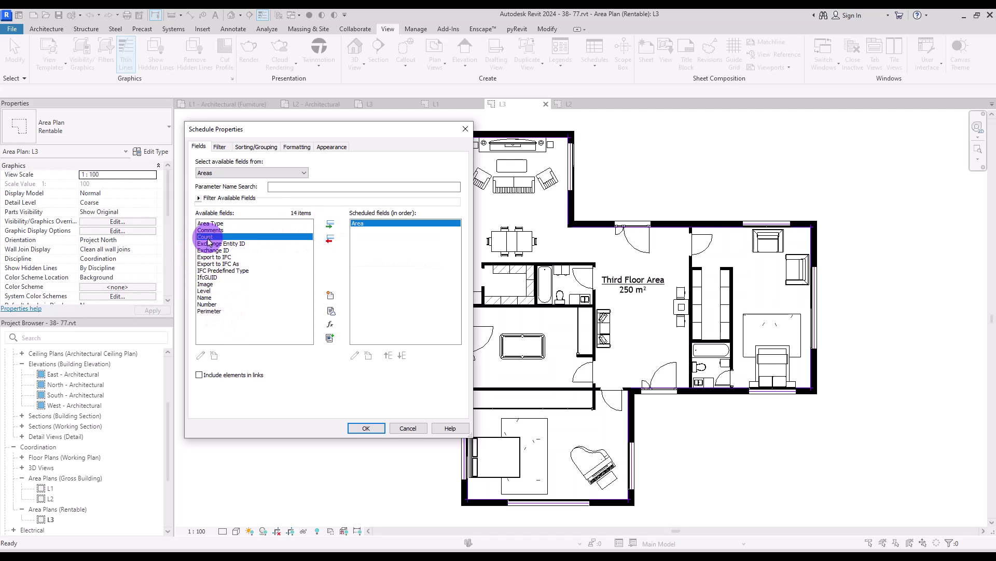
{"action": "left_click", "coordinate": [329, 224]}
{"action": "left_click", "coordinate": [204, 283]}
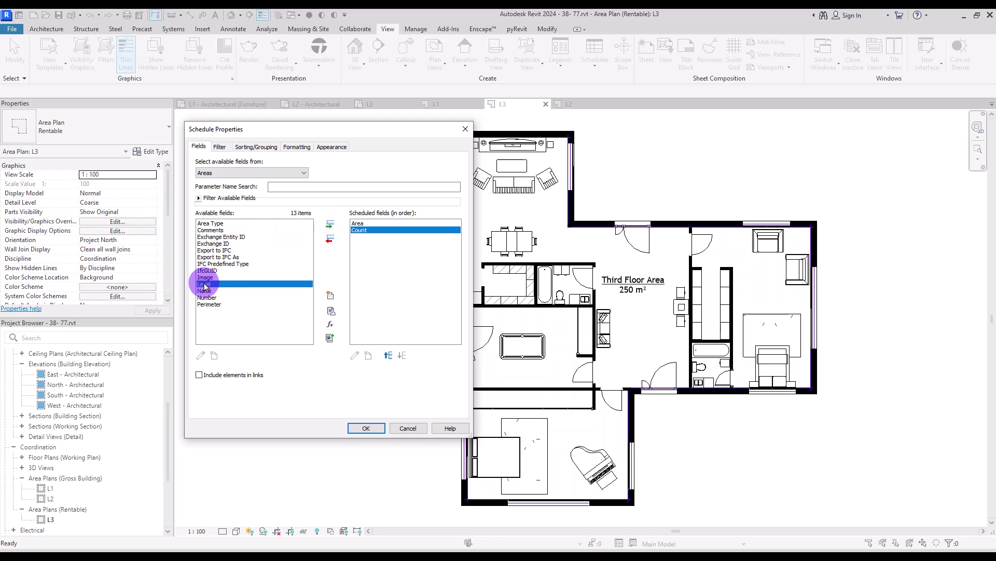
{"action": "left_click", "coordinate": [329, 224]}
{"action": "left_click", "coordinate": [213, 285]}
{"action": "left_click", "coordinate": [330, 224]}
{"action": "left_click", "coordinate": [233, 285]}
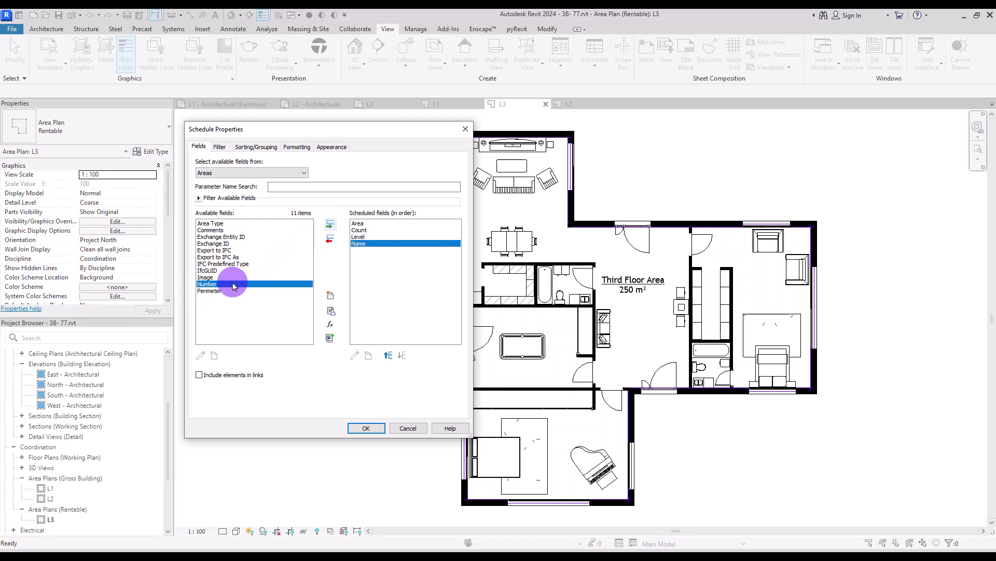
{"action": "left_click", "coordinate": [327, 226]}
{"action": "left_click", "coordinate": [220, 223]}
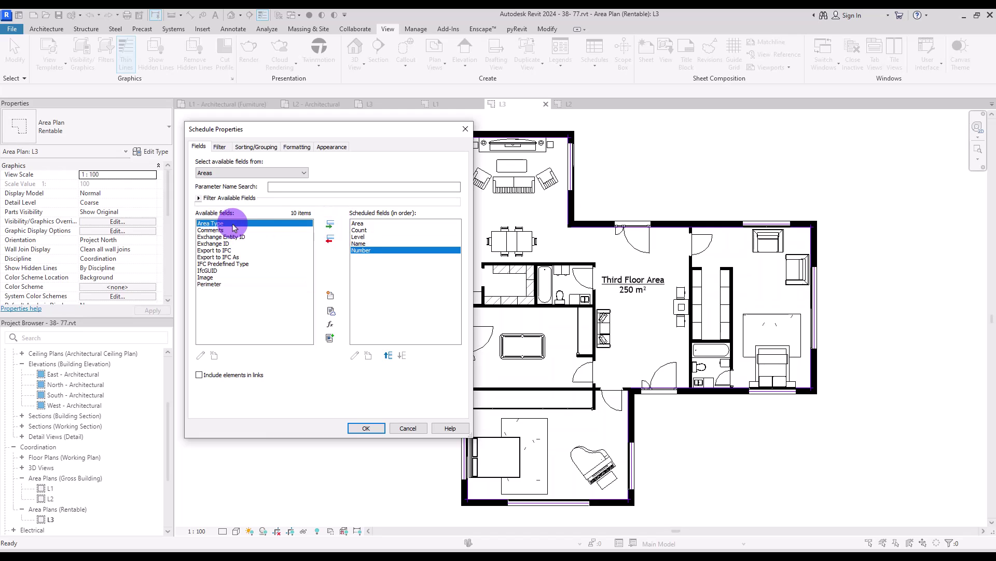
{"action": "left_click", "coordinate": [331, 225]}
{"action": "left_click", "coordinate": [365, 427]}
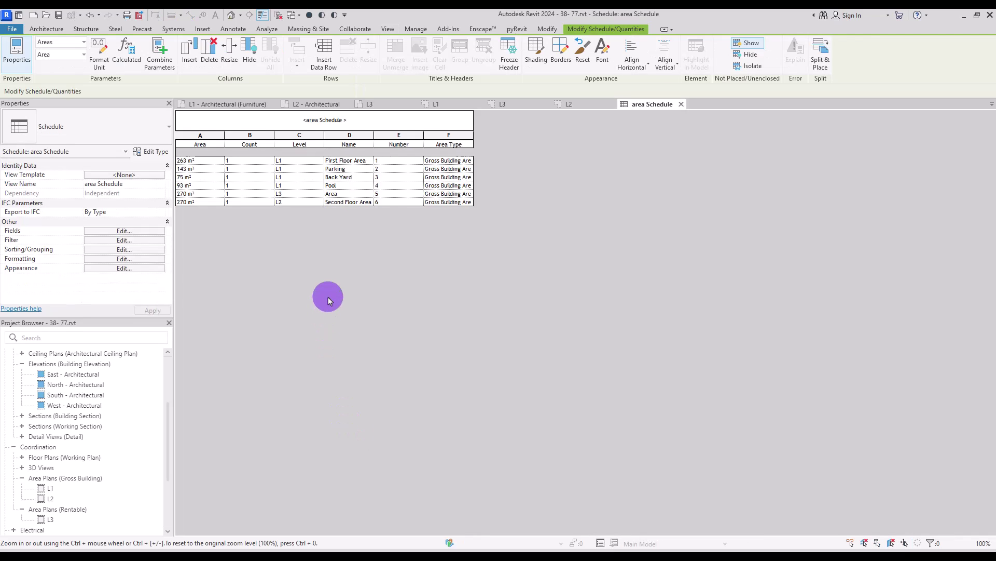
- Reorder the schedule's fields so that Name comes first, ahead of Area
{"action": "scroll", "coordinate": [328, 300], "scroll_direction": "up", "scroll_amount": 3, "text": "ctrl"}
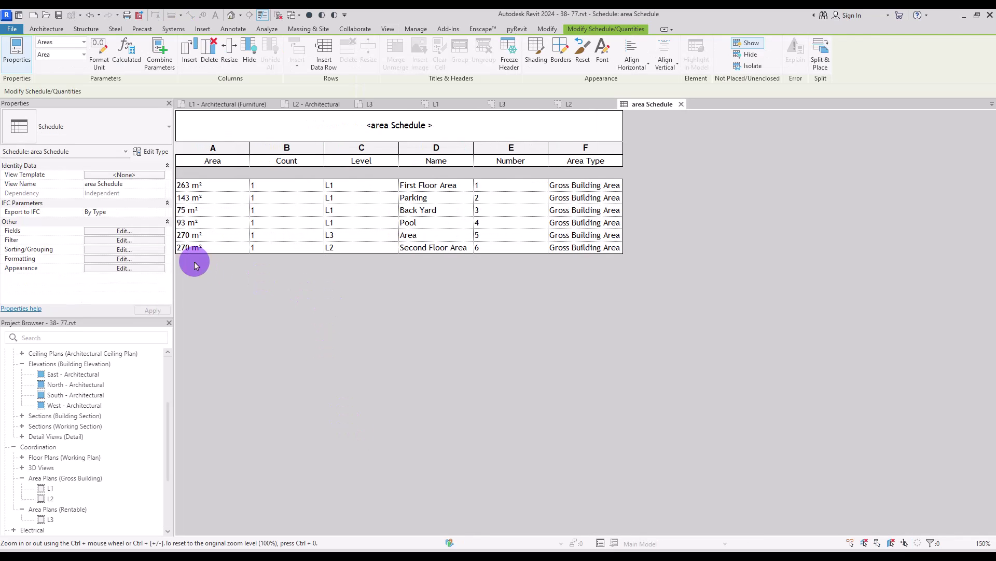
{"action": "scroll", "coordinate": [216, 266], "scroll_direction": "up", "scroll_amount": 1, "text": "ctrl"}
{"action": "left_click", "coordinate": [111, 231]}
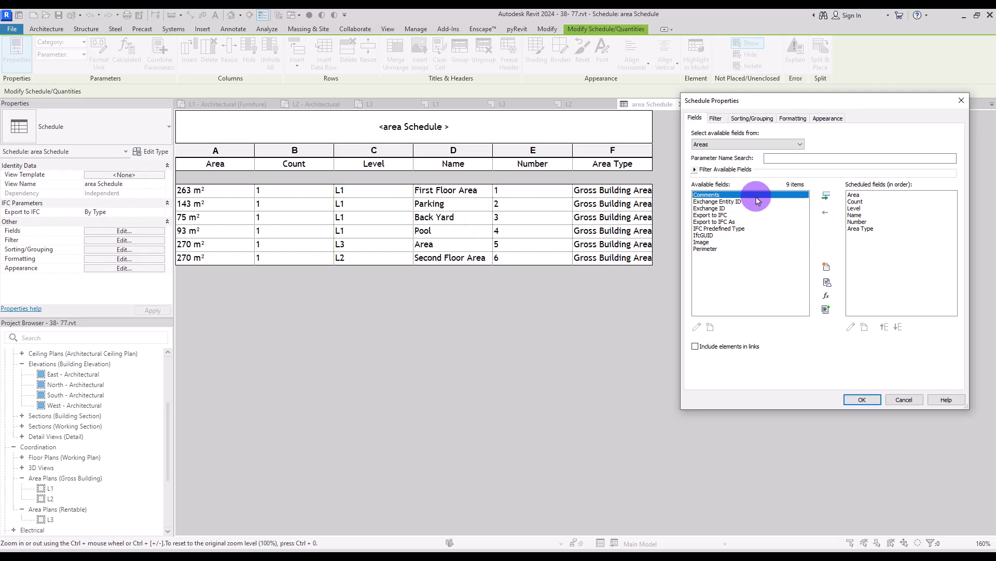
{"action": "left_click", "coordinate": [885, 326]}
{"action": "left_click", "coordinate": [884, 326]}
{"action": "left_click", "coordinate": [884, 326]}
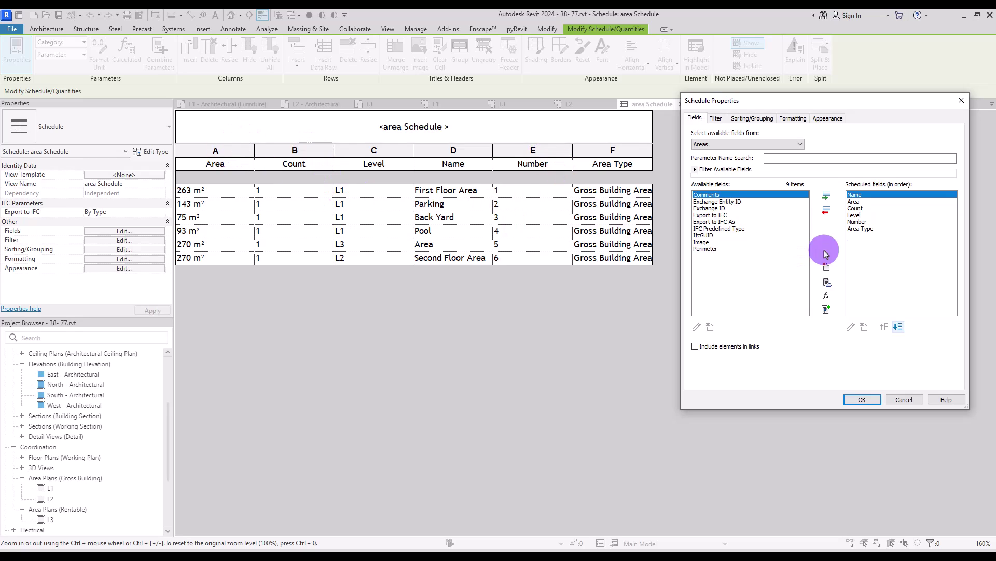
- Remove the Count field from the schedule and move Number after Area Type
{"action": "left_click", "coordinate": [857, 208]}
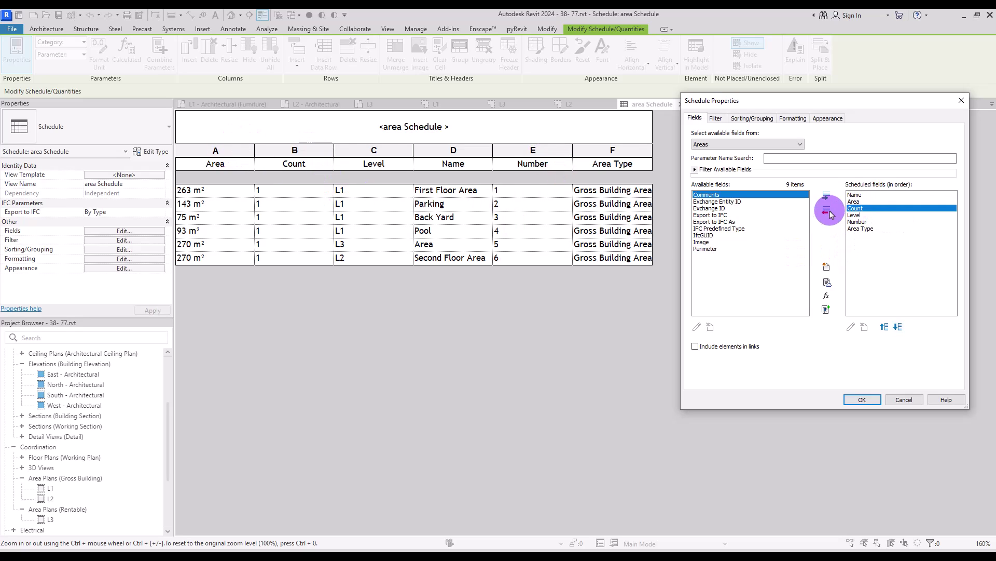
{"action": "left_click", "coordinate": [827, 213]}
{"action": "left_click", "coordinate": [859, 203]}
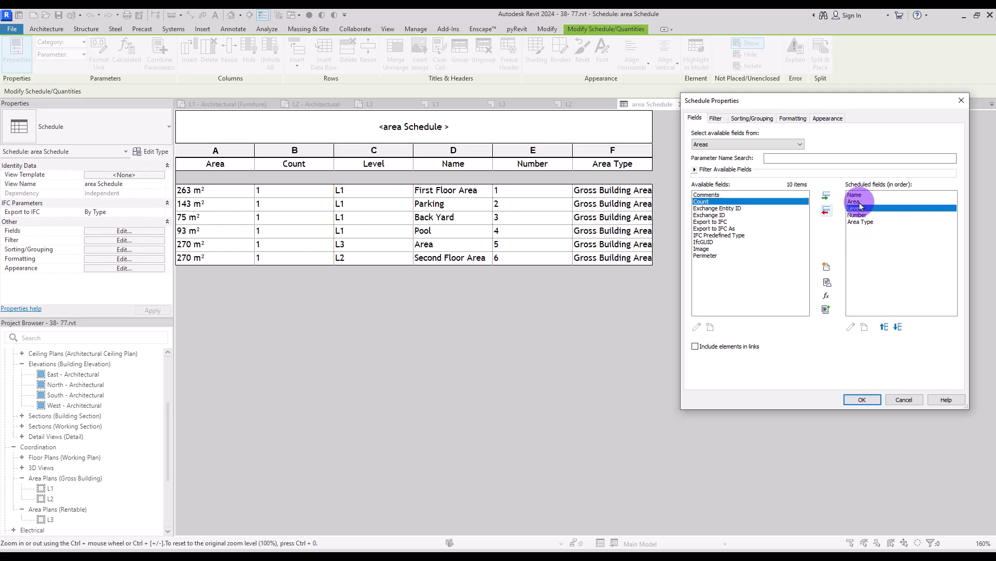
{"action": "left_click", "coordinate": [867, 208]}
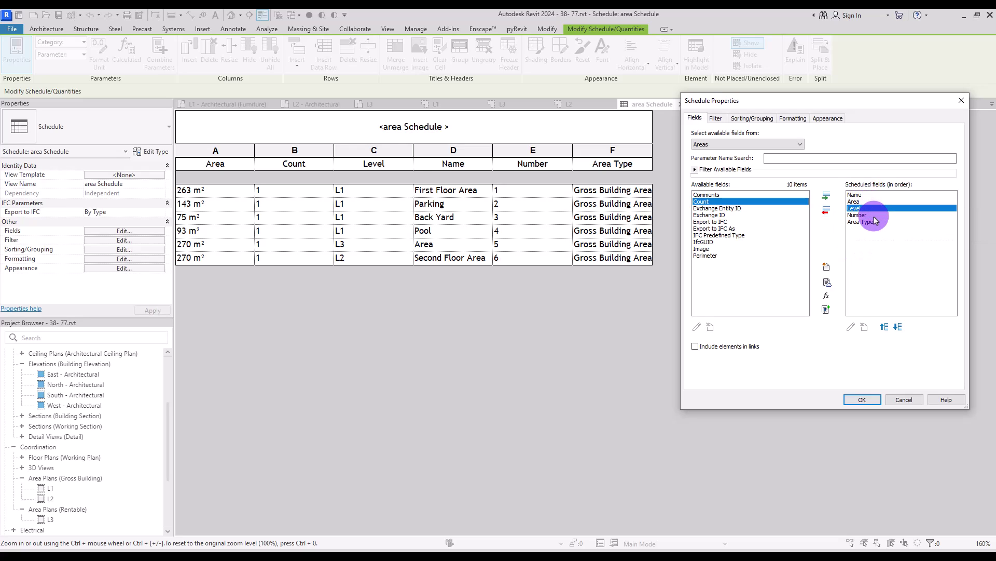
{"action": "left_click", "coordinate": [864, 215]}
{"action": "left_click", "coordinate": [898, 326]}
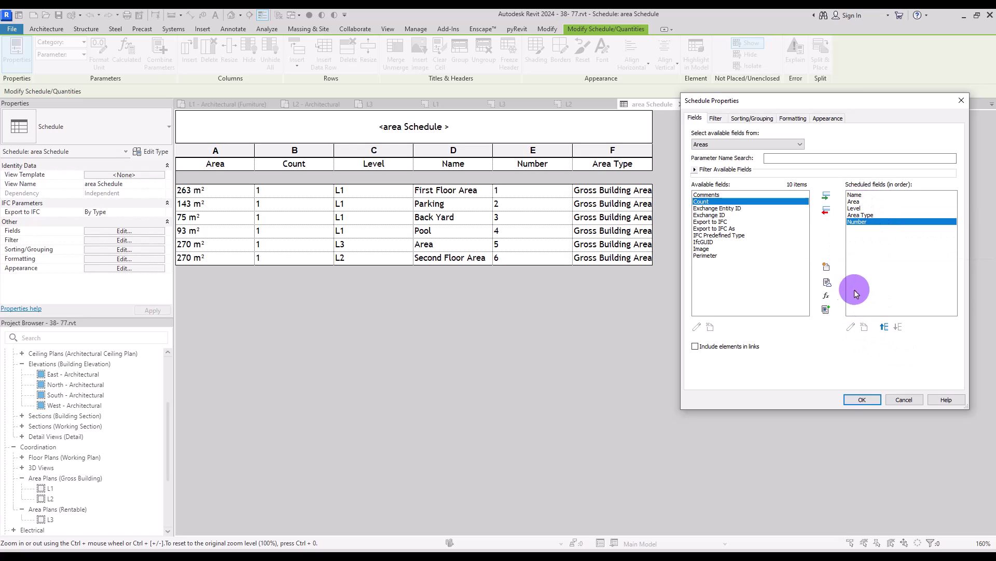
{"action": "left_click", "coordinate": [856, 399]}
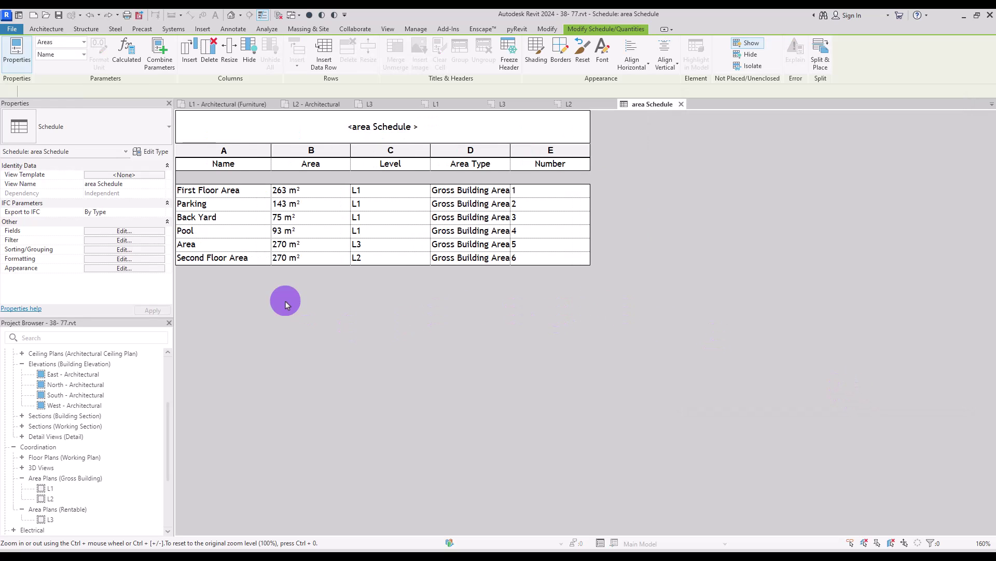
- Add a grand total row to the schedule using the Title and totals option
{"action": "left_click", "coordinate": [101, 251]}
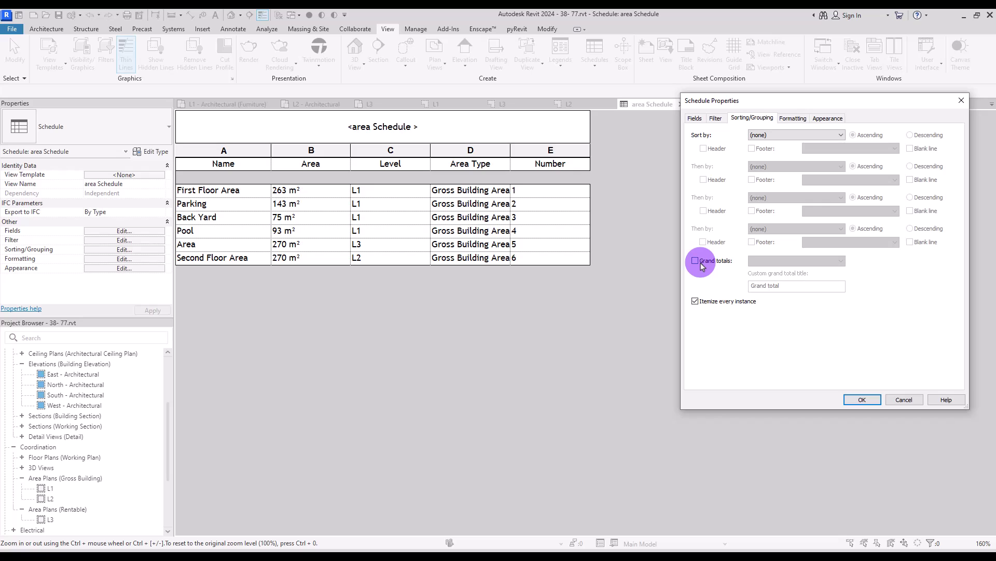
{"action": "left_click", "coordinate": [763, 262]}
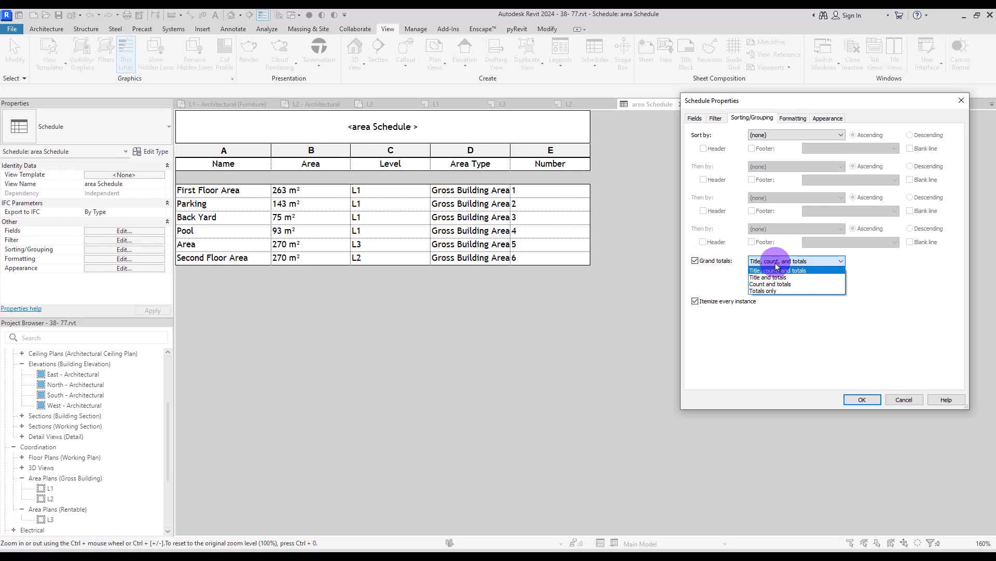
{"action": "left_click", "coordinate": [798, 278]}
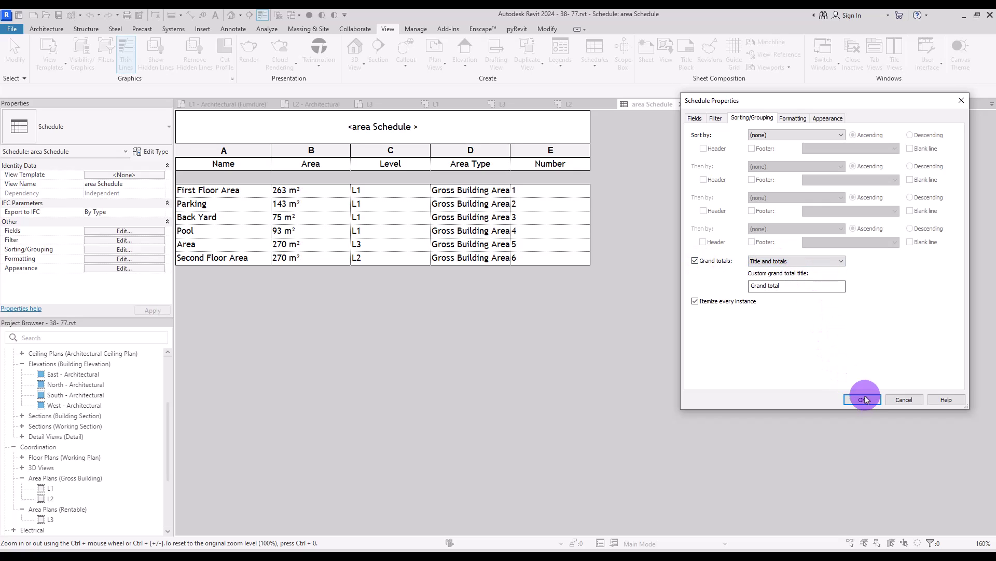
{"action": "left_click", "coordinate": [862, 399]}
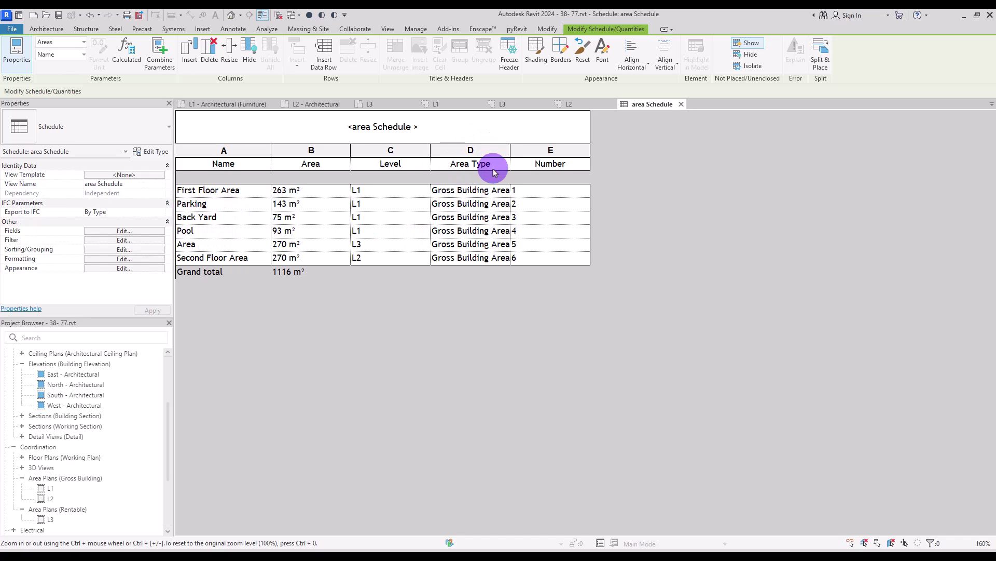
- Set the Area Type of the Parking, Back Yard and Pool rows to Exterior Area
{"action": "left_click", "coordinate": [497, 208]}
{"action": "left_click", "coordinate": [485, 230]}
{"action": "left_click", "coordinate": [499, 217]}
{"action": "left_click", "coordinate": [487, 240]}
{"action": "left_click", "coordinate": [488, 232]}
{"action": "left_click", "coordinate": [480, 256]}
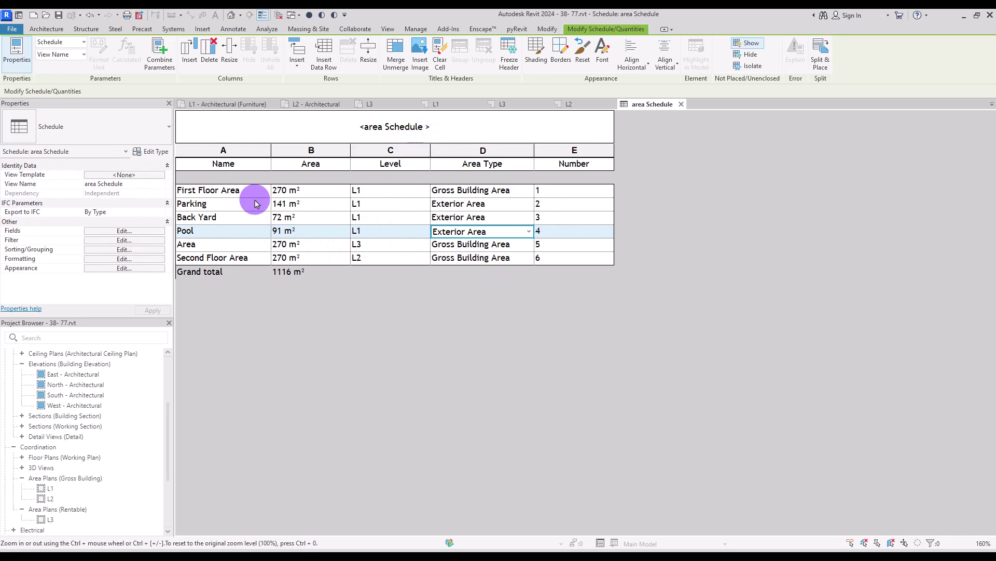
- Format the schedule's title in blue Calibri at 5 mm and capitalize its text as Area Schedule
{"action": "left_click", "coordinate": [343, 126]}
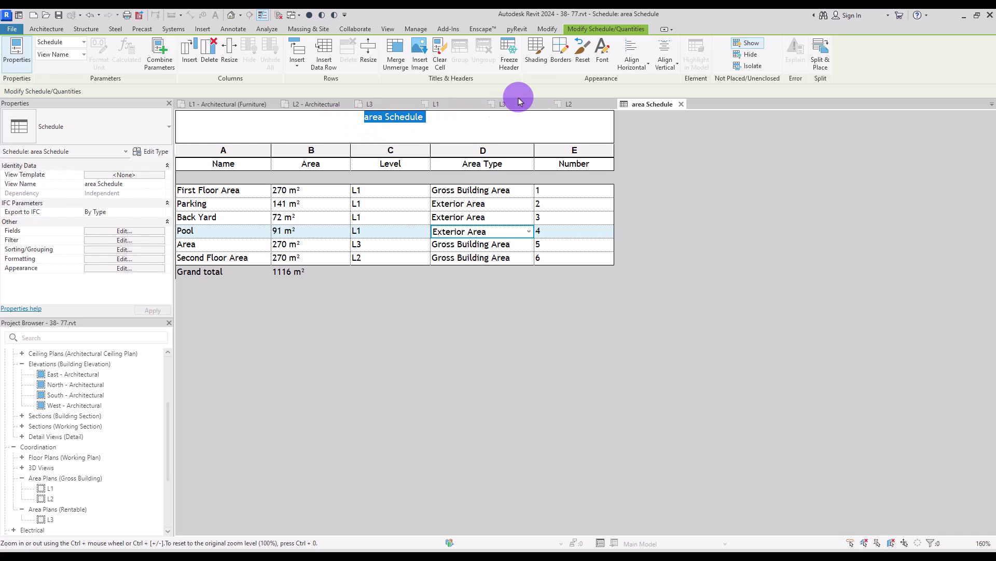
{"action": "left_click", "coordinate": [601, 48]}
{"action": "left_click", "coordinate": [488, 232]}
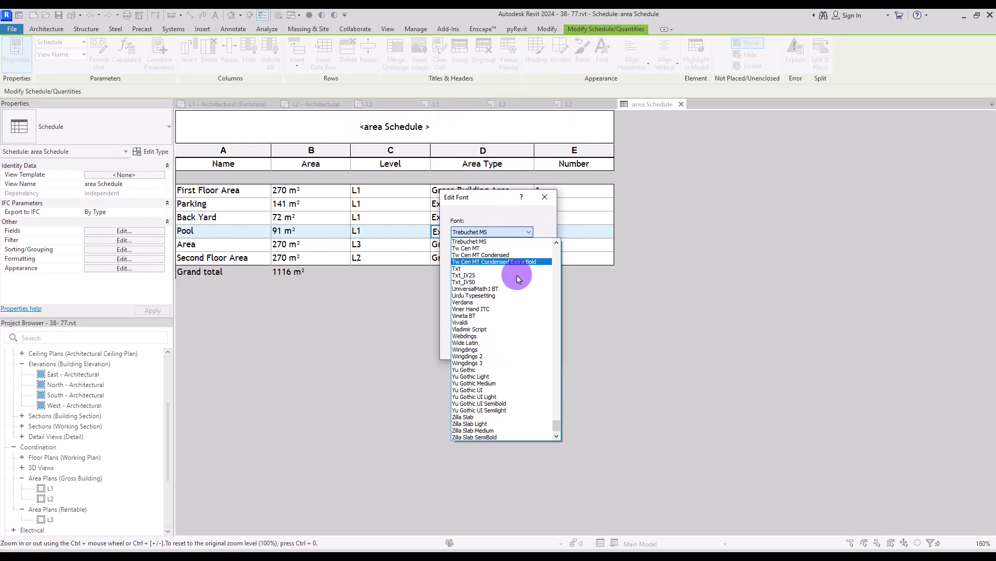
{"action": "scroll", "coordinate": [459, 271], "scroll_direction": "up", "scroll_amount": 10}
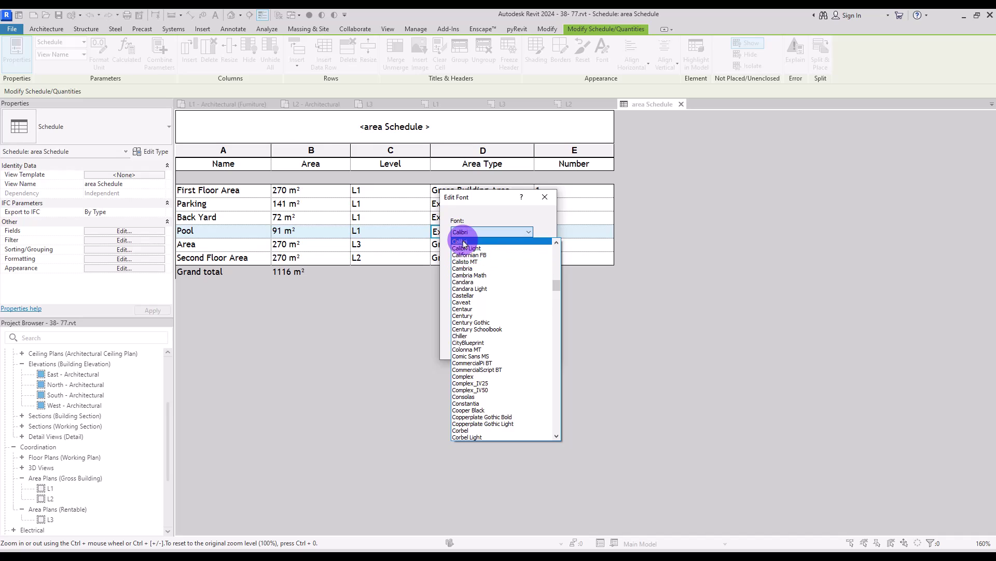
{"action": "left_click", "coordinate": [456, 242]}
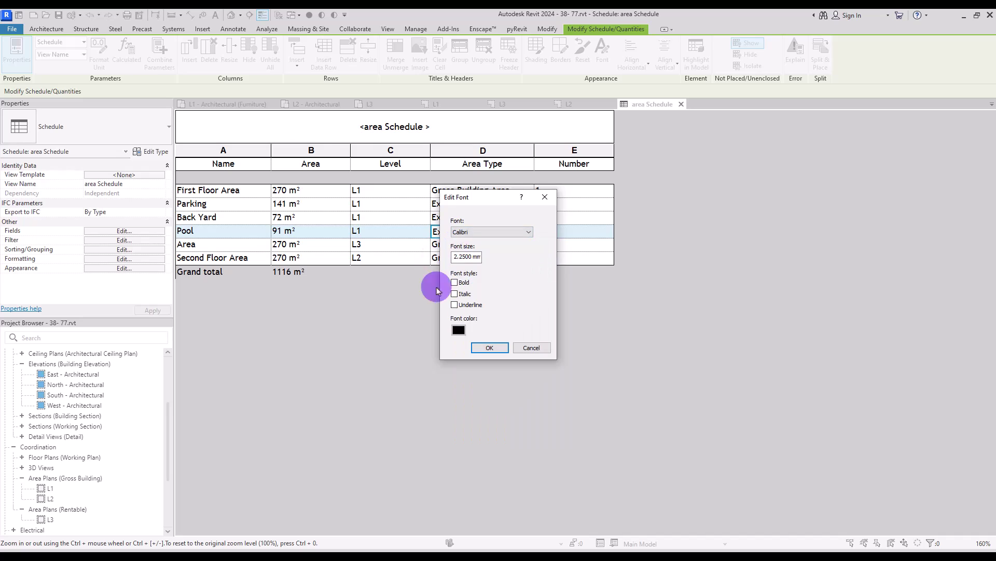
{"action": "double_click", "coordinate": [471, 257]}
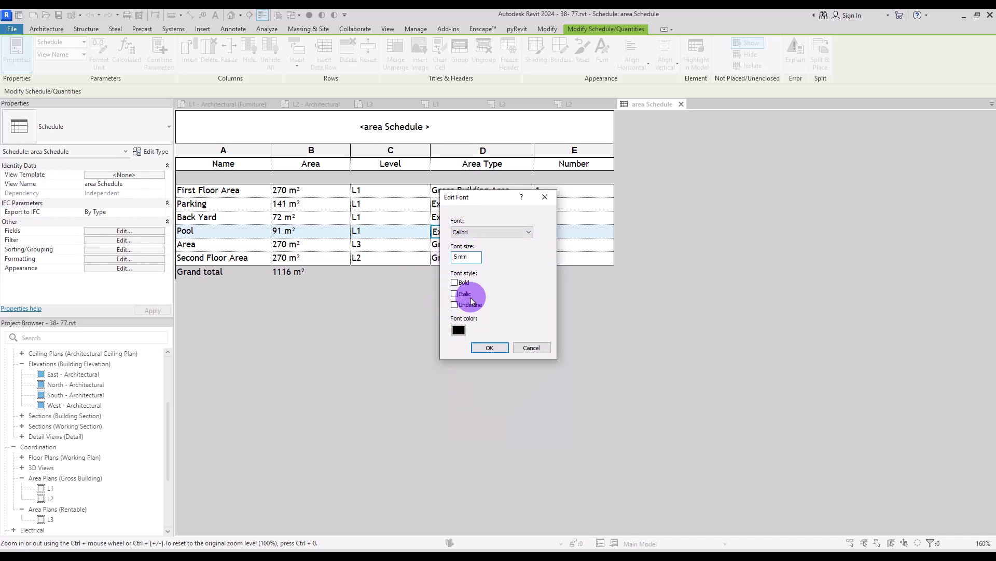
{"action": "left_click", "coordinate": [458, 330]}
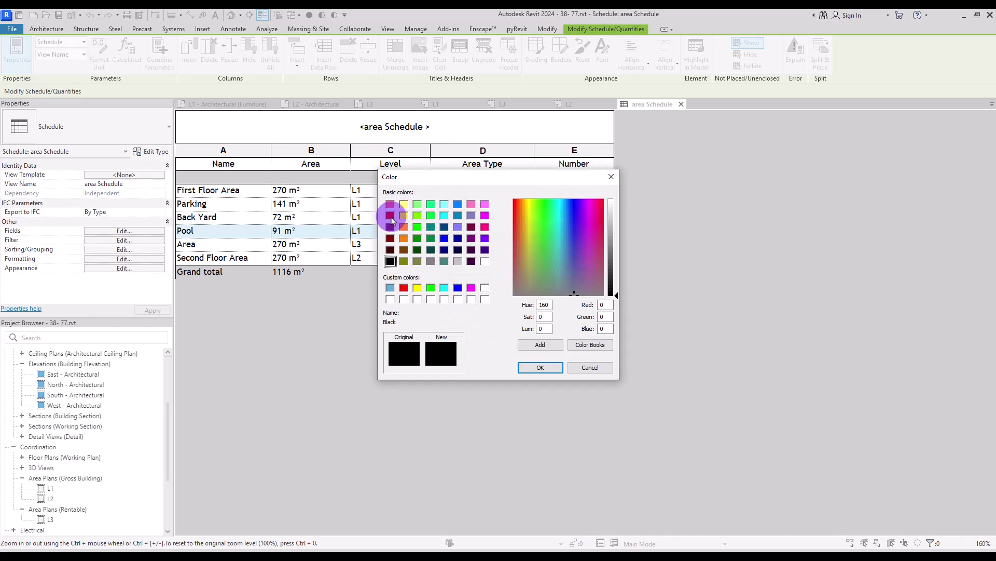
{"action": "left_click", "coordinate": [458, 204]}
{"action": "left_click", "coordinate": [537, 367]}
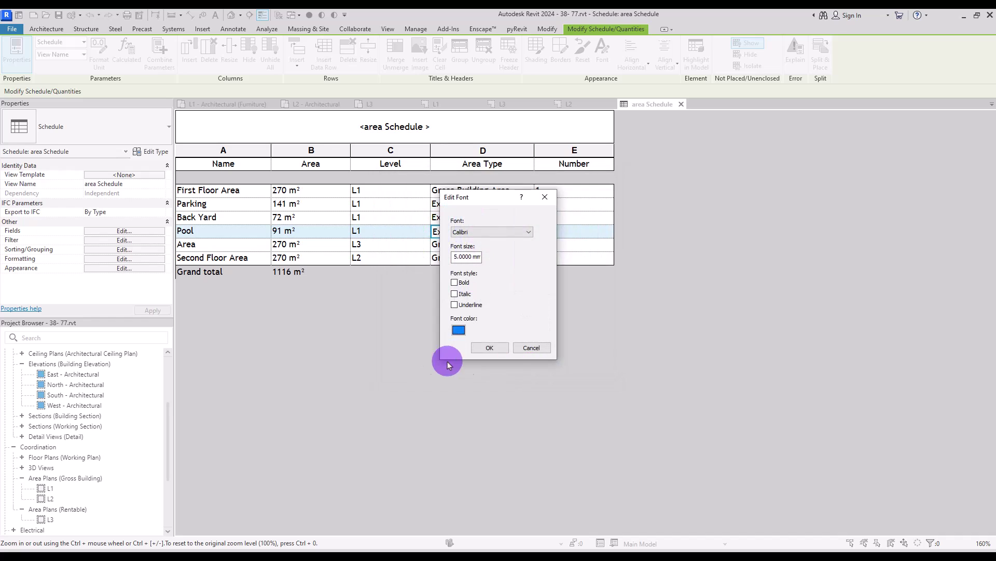
{"action": "left_click", "coordinate": [491, 348]}
{"action": "left_click", "coordinate": [341, 129]}
{"action": "type", "text": "A"}
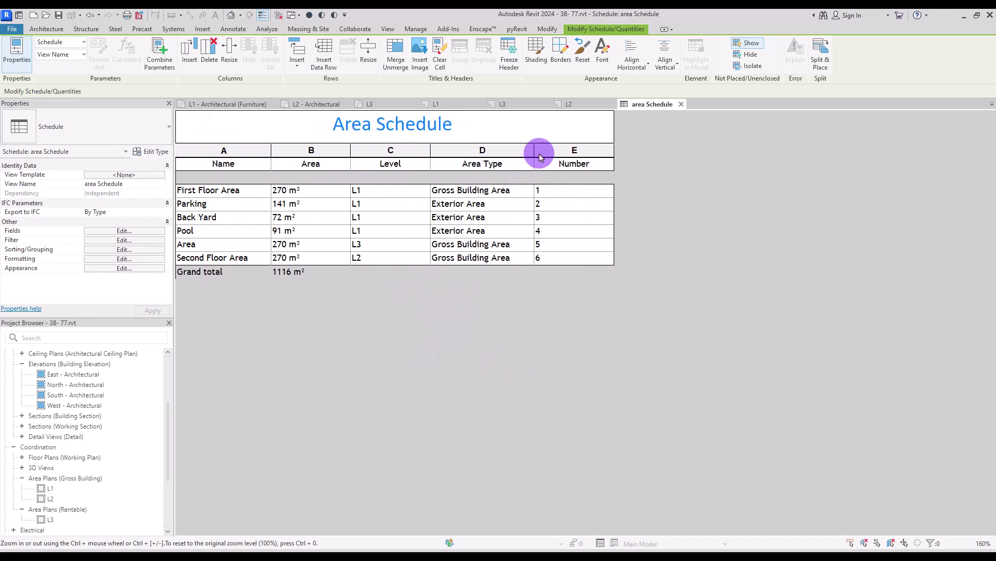
- Shade the schedule's Name column with the beige color RGB 215-211-191
{"action": "left_click", "coordinate": [540, 153]}
{"action": "left_click", "coordinate": [503, 150]}
{"action": "left_click", "coordinate": [325, 150]}
{"action": "left_click", "coordinate": [236, 151]}
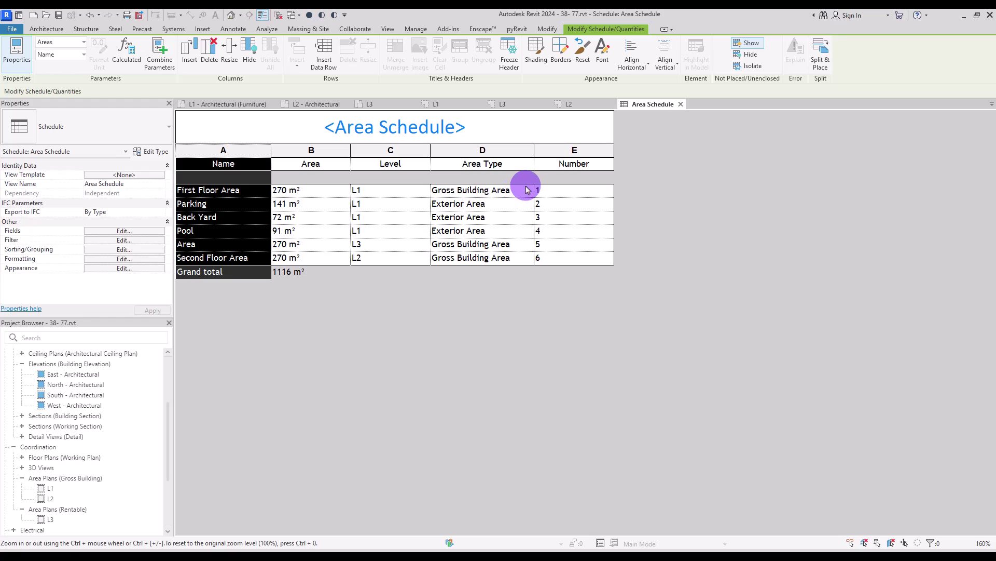
{"action": "left_click", "coordinate": [536, 47]}
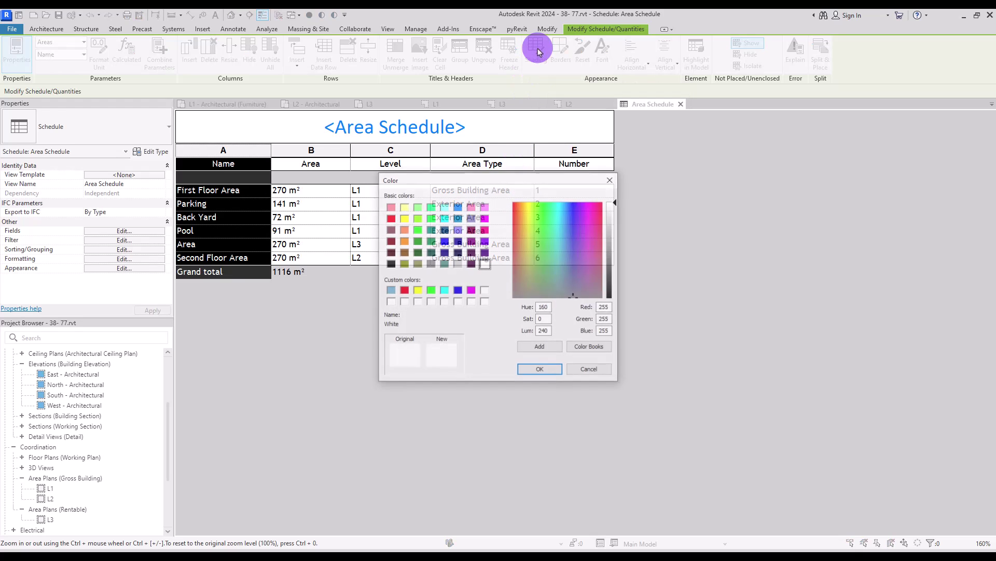
{"action": "left_click", "coordinate": [528, 282]}
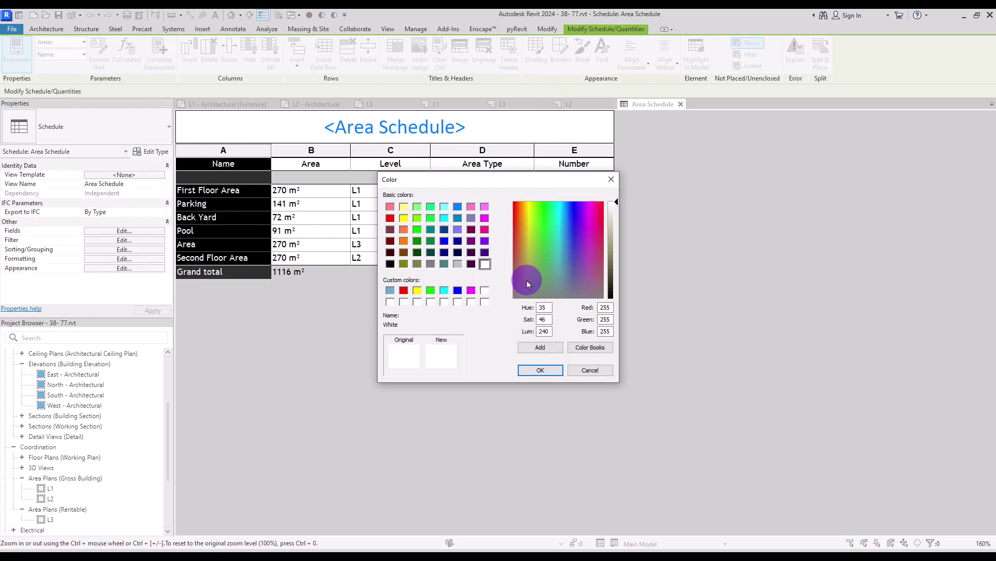
{"action": "left_click_drag", "start_coordinate": [616, 204], "coordinate": [615, 224]}
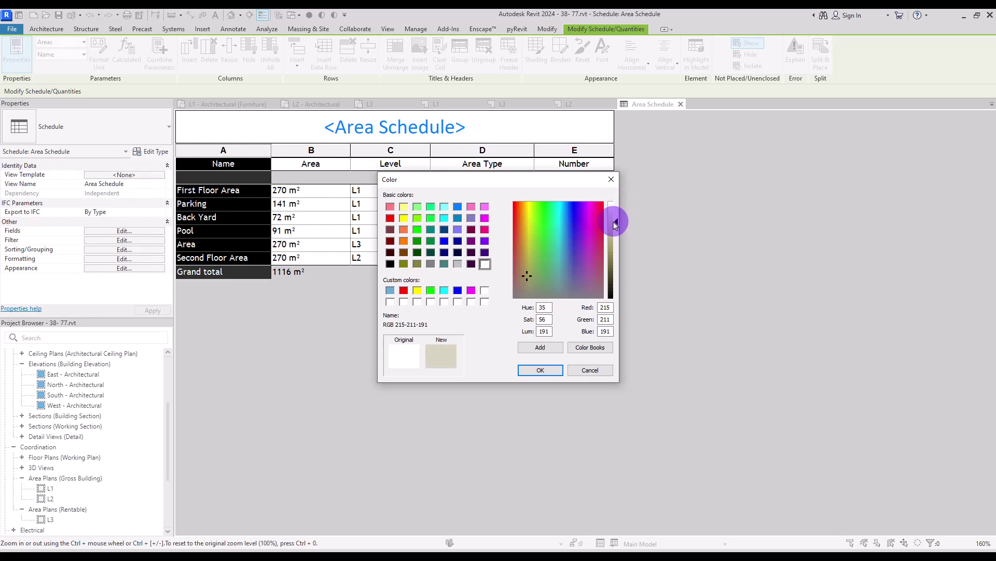
{"action": "left_click", "coordinate": [540, 369]}
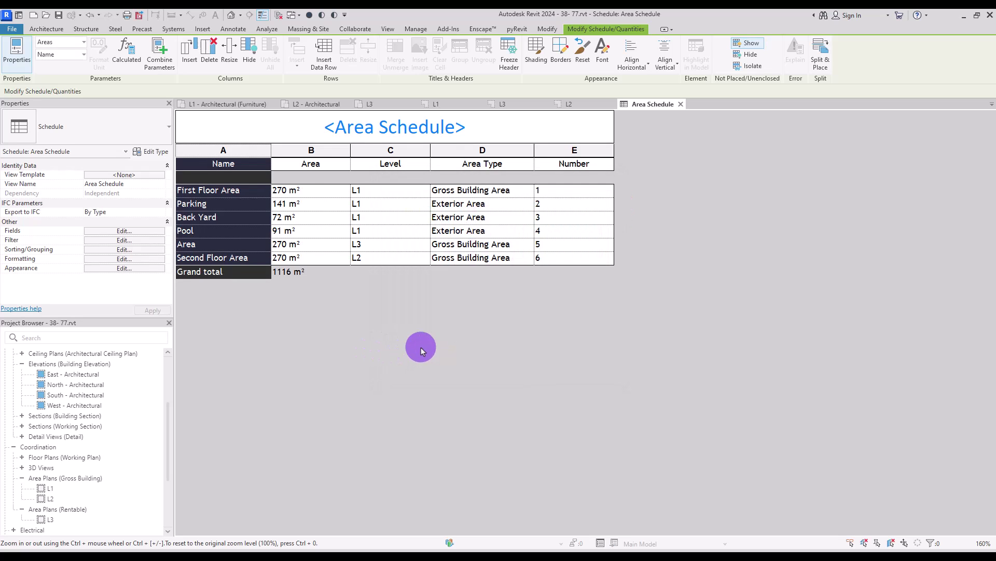
- Shade the schedule's Area column pale teal, the Level column dusty pink and the Area Type column very light grey
{"action": "left_click", "coordinate": [314, 149]}
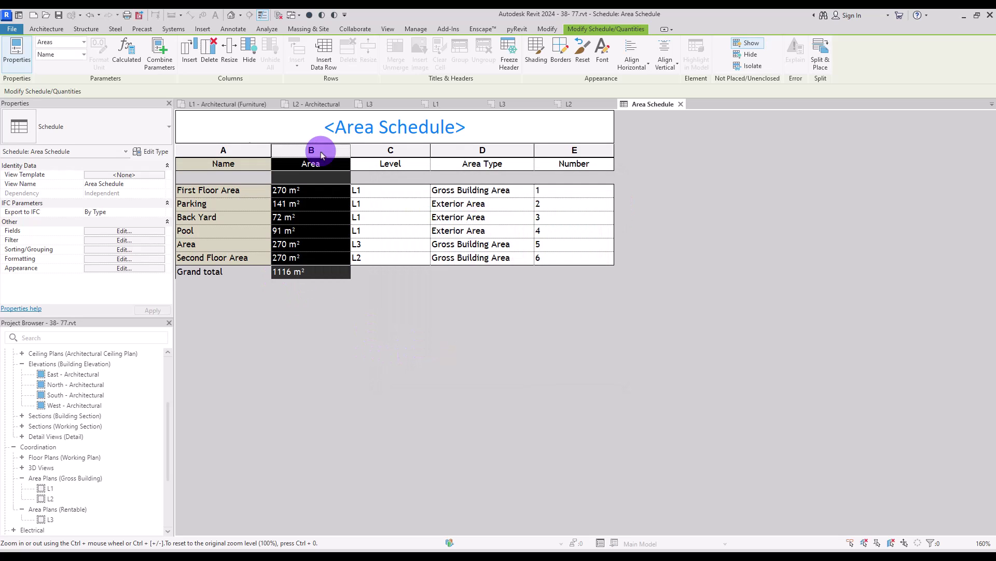
{"action": "left_click", "coordinate": [538, 50]}
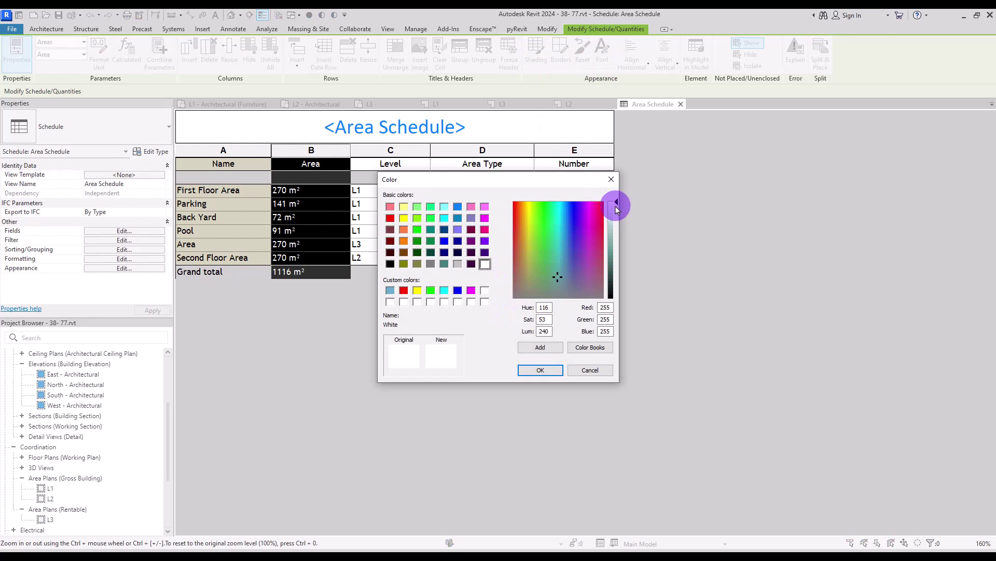
{"action": "left_click_drag", "start_coordinate": [618, 211], "coordinate": [616, 217]}
{"action": "left_click", "coordinate": [540, 369]}
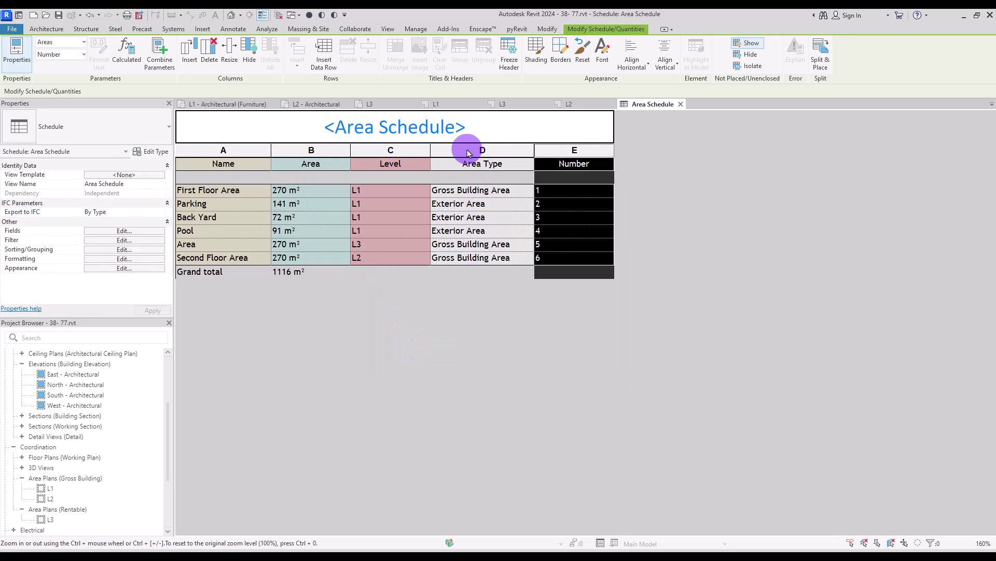
- Delete the Number column from the area schedule
{"action": "left_click", "coordinate": [470, 150]}
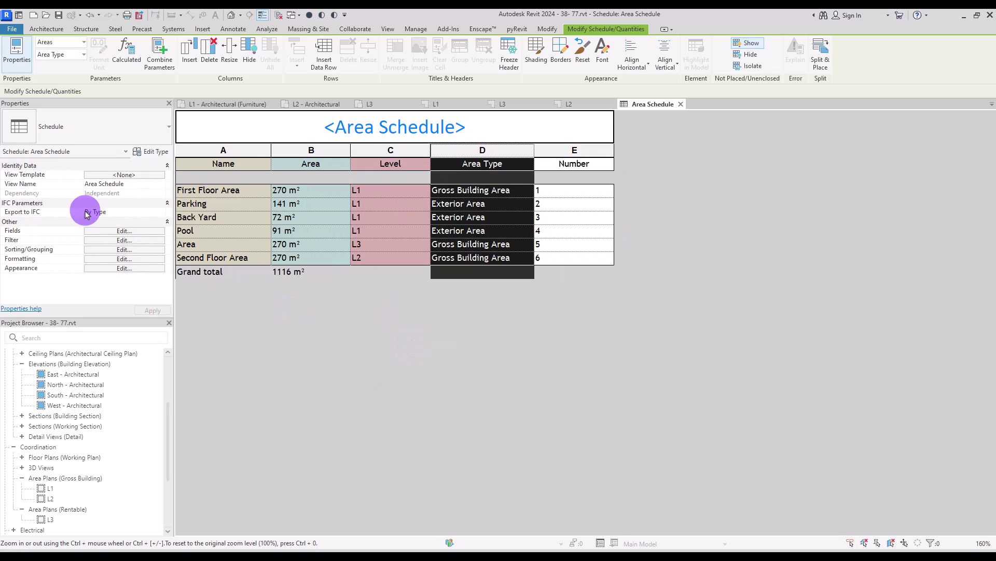
{"action": "left_click", "coordinate": [592, 151]}
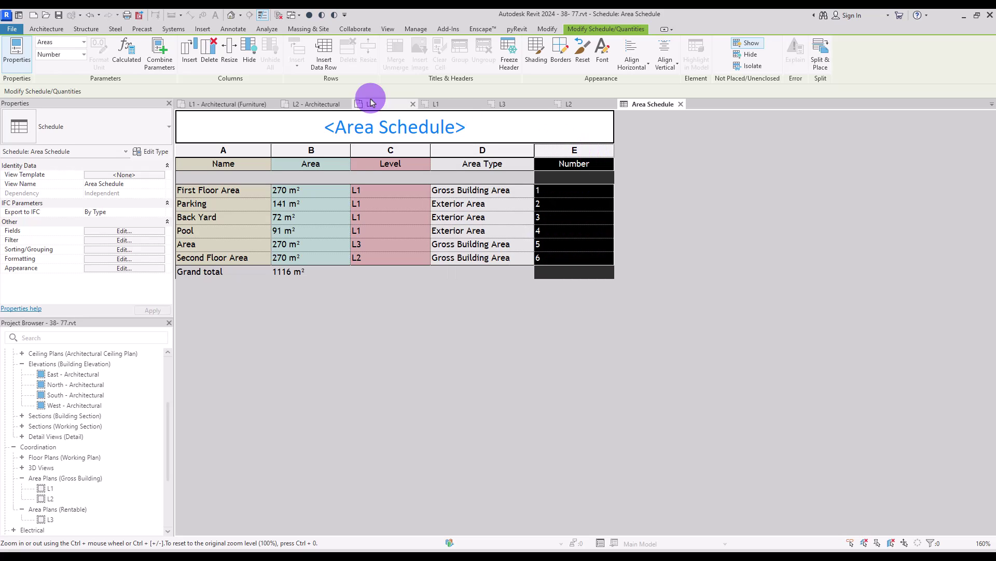
{"action": "left_click", "coordinate": [210, 52]}
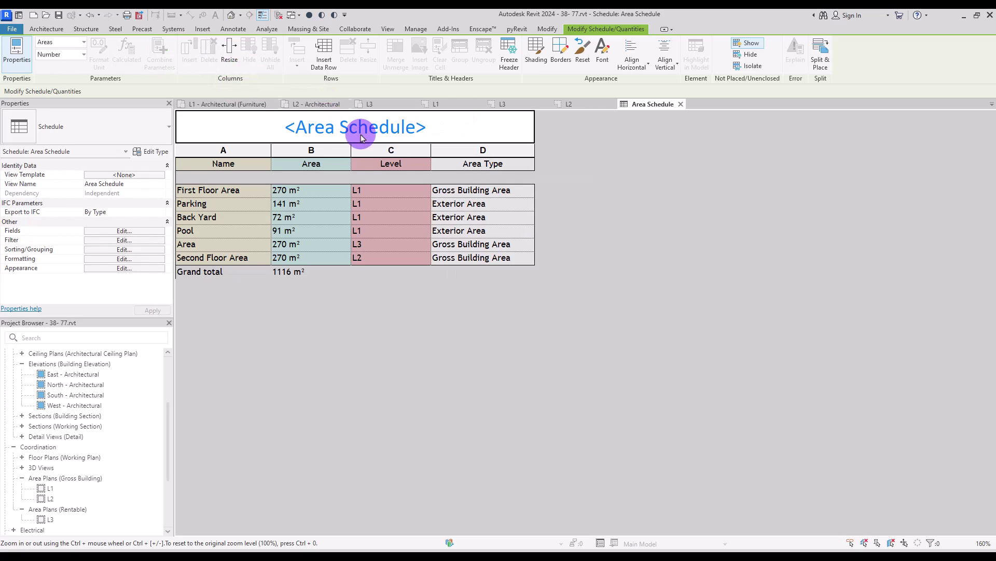
{"action": "left_click", "coordinate": [482, 206]}
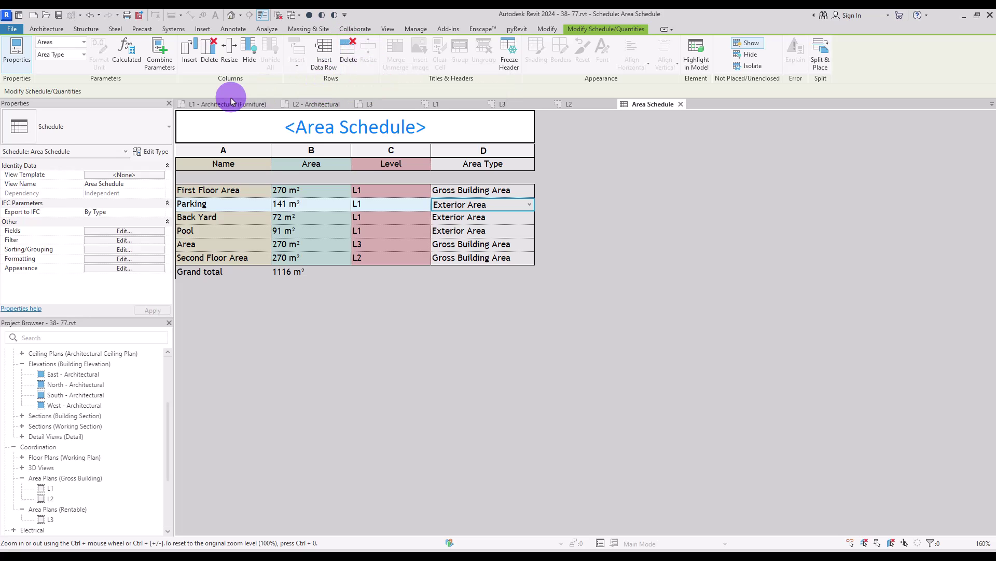
{"action": "left_click", "coordinate": [436, 150]}
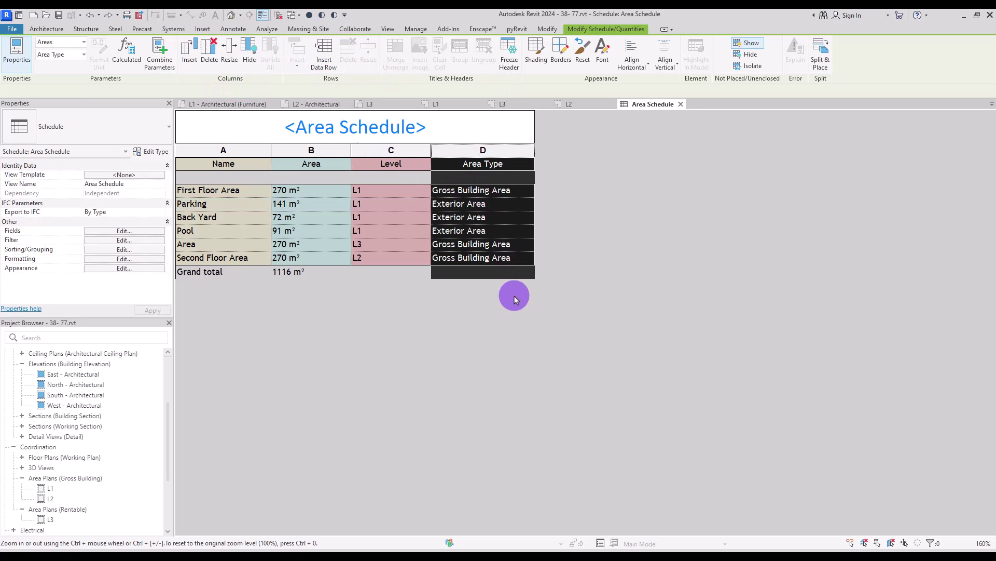
- Change the font color of the schedule's title to black
{"action": "left_click", "coordinate": [462, 134]}
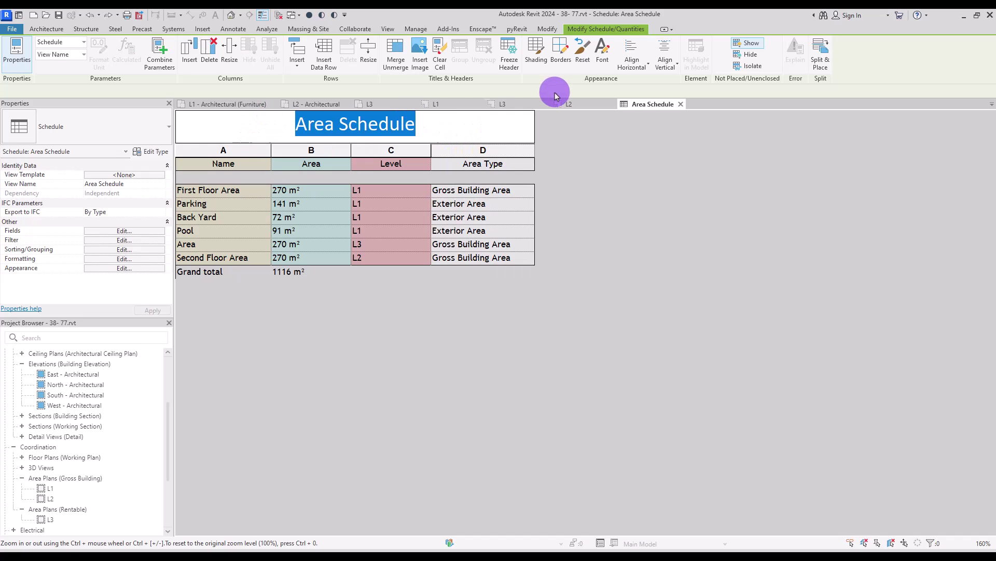
{"action": "left_click", "coordinate": [601, 52]}
{"action": "left_click", "coordinate": [458, 329]}
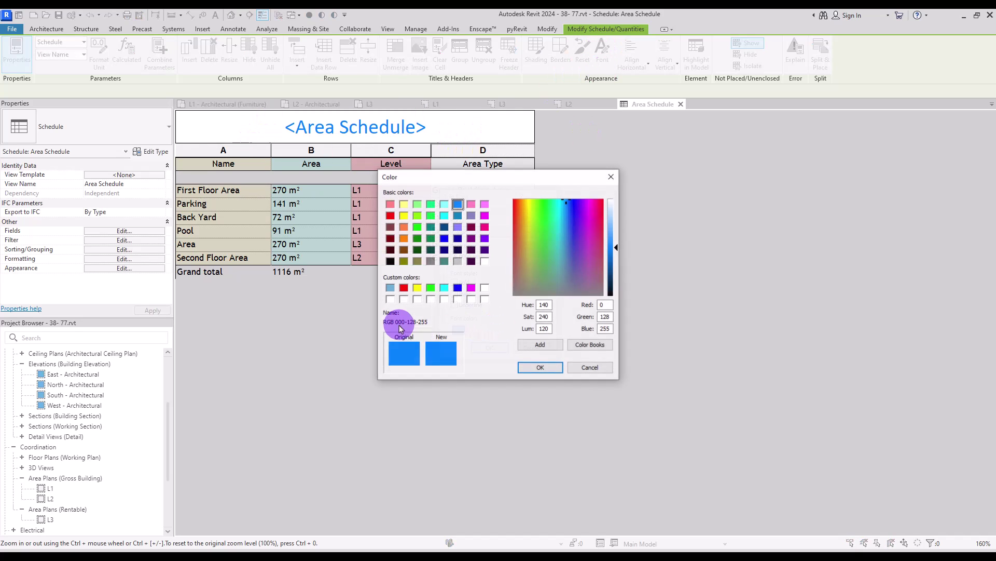
{"action": "left_click", "coordinate": [389, 261]}
{"action": "left_click", "coordinate": [540, 368]}
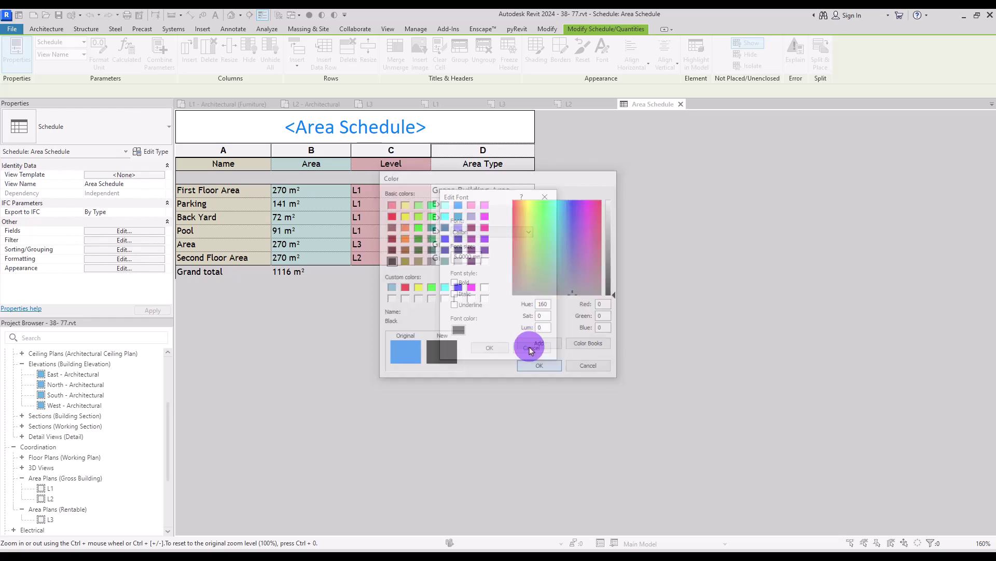
{"action": "left_click", "coordinate": [488, 348]}
- Shade the schedule's title cell with the lilac color RGB 209-197-224
{"action": "left_click", "coordinate": [537, 49]}
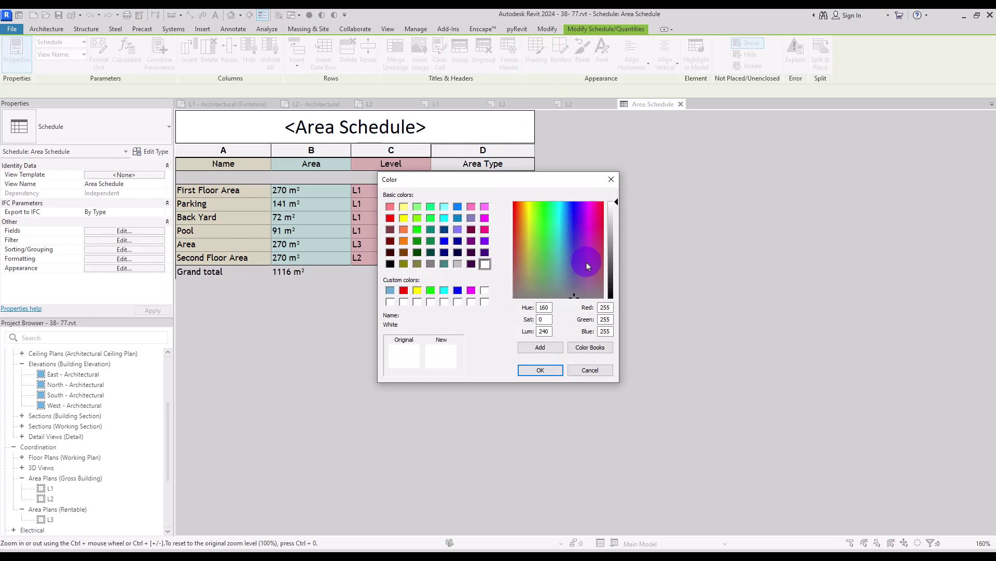
{"action": "left_click_drag", "start_coordinate": [612, 206], "coordinate": [611, 221]}
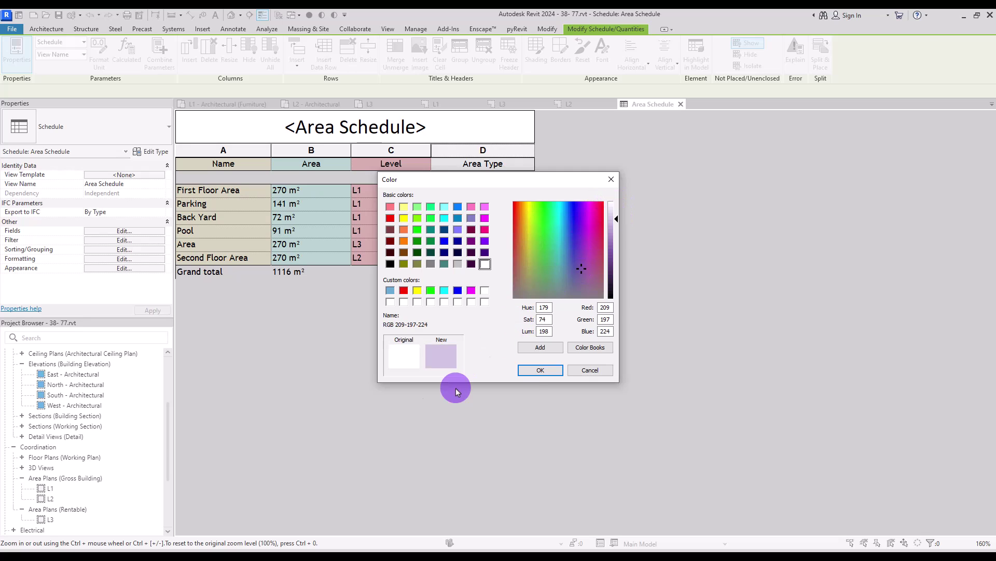
{"action": "left_click", "coordinate": [540, 369]}
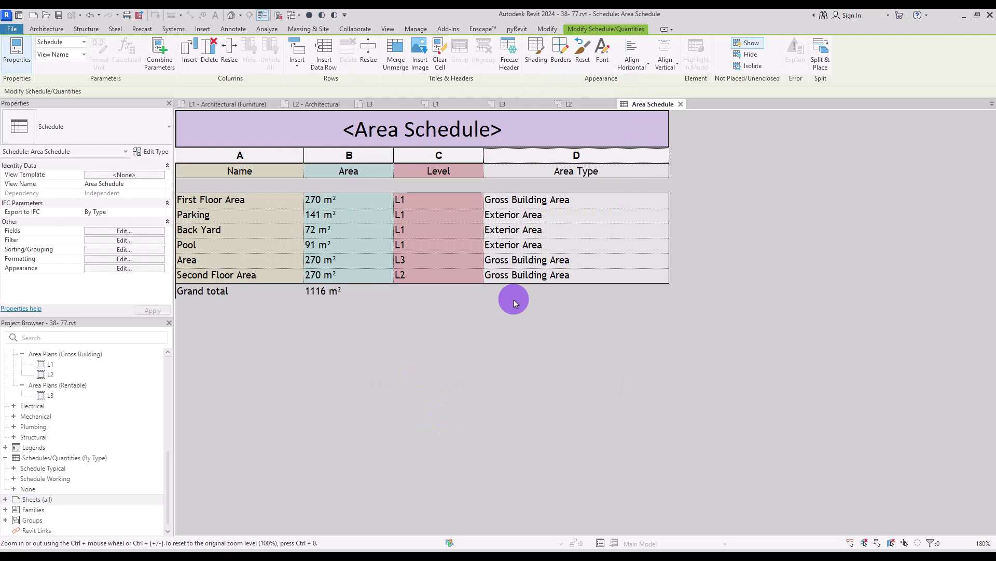
- Create a new blank sheet in the project
{"action": "right_click", "coordinate": [34, 498]}
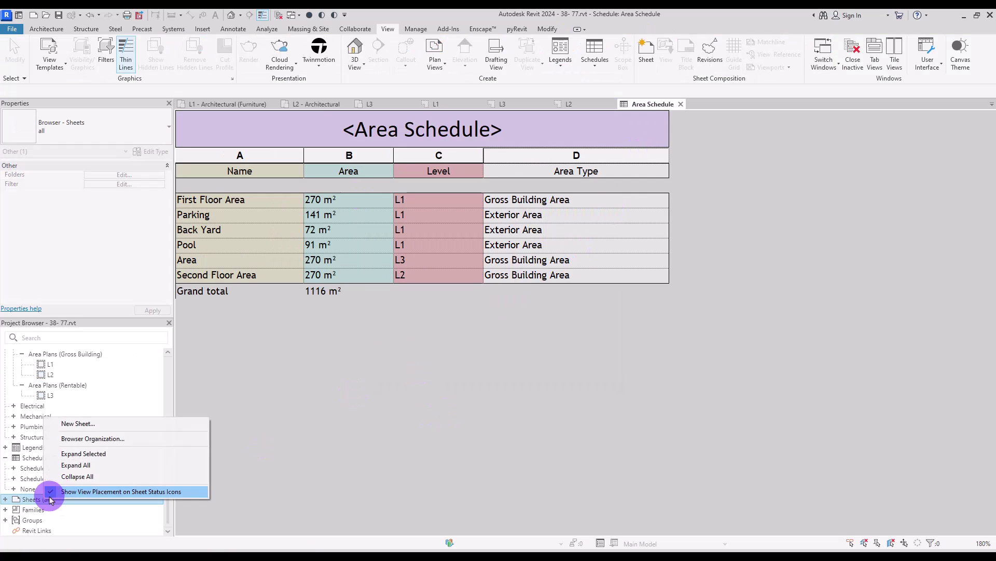
{"action": "left_click", "coordinate": [66, 419]}
{"action": "double_click", "coordinate": [415, 203]}
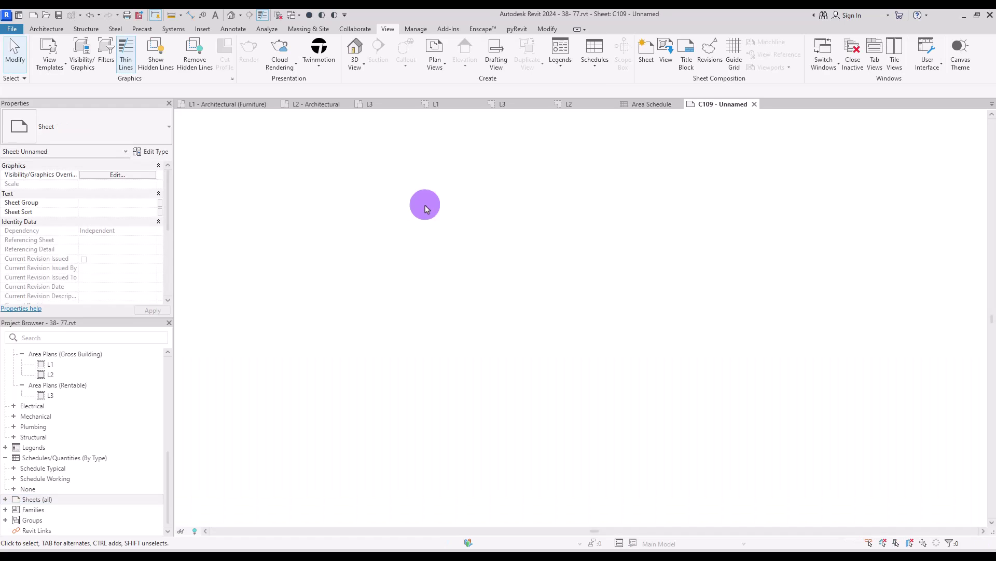
- Place the L1 - Architectural (Furniture) floor plan on the new sheet
{"action": "left_click_drag", "start_coordinate": [164, 489], "coordinate": [164, 391]}
{"action": "left_click_drag", "start_coordinate": [67, 401], "coordinate": [489, 271]}
{"action": "left_click", "coordinate": [478, 306]}
{"action": "left_click", "coordinate": [978, 150]}
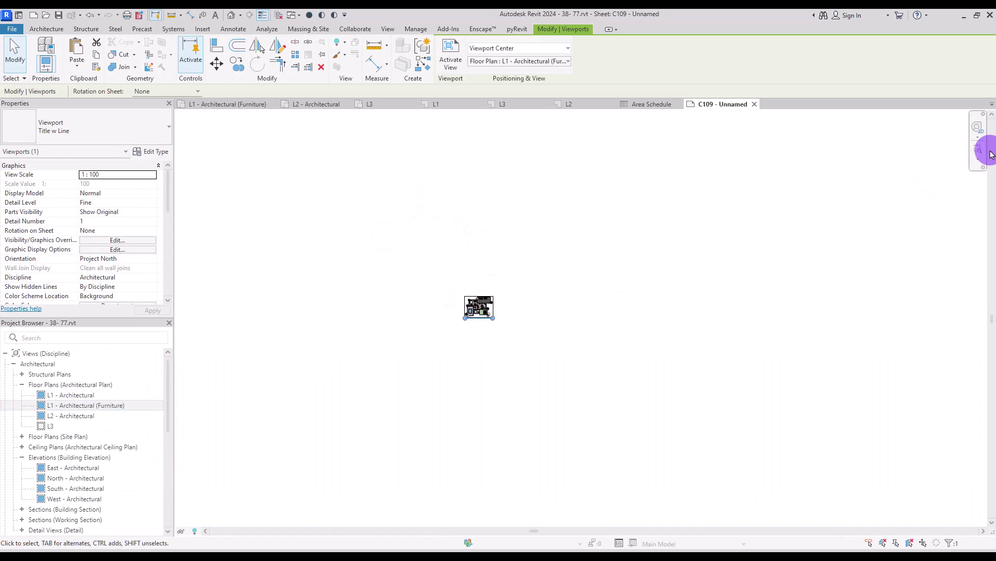
{"action": "middle_click_drag", "start_coordinate": [718, 308], "coordinate": [563, 305]}
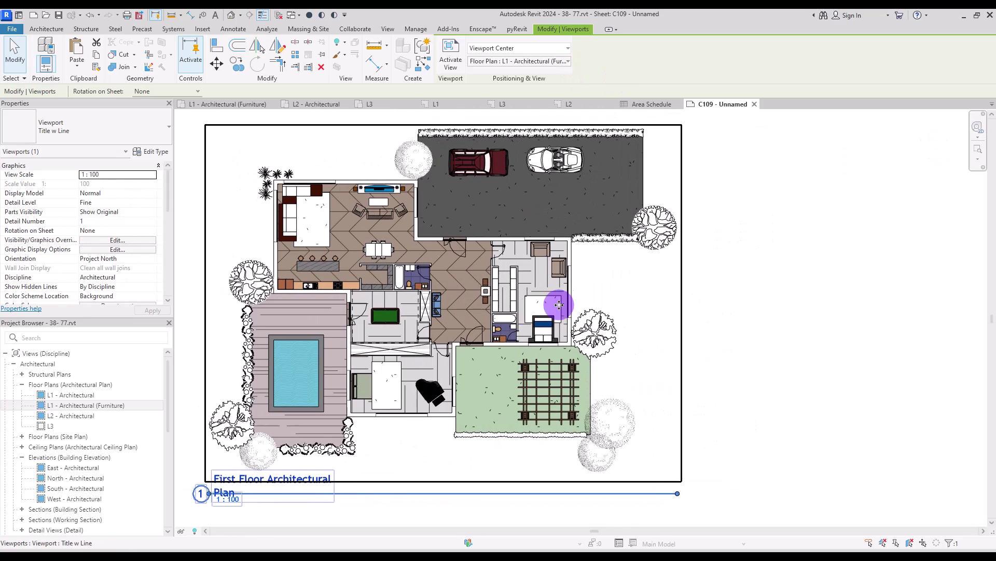
- Place the Area Schedule on the sheet to the right of the floor plan and widen its Area Type column slightly
{"action": "left_click_drag", "start_coordinate": [167, 378], "coordinate": [168, 467]}
{"action": "left_click", "coordinate": [29, 437]}
{"action": "left_click_drag", "start_coordinate": [31, 448], "coordinate": [741, 374]}
{"action": "left_click", "coordinate": [742, 375]}
{"action": "mouse_move", "coordinate": [837, 357]}
{"action": "left_mouse_down"}
{"action": "mouse_move", "coordinate": [832, 350]}
{"action": "mouse_move", "coordinate": [849, 353]}
{"action": "left_mouse_up"}
{"action": "left_click", "coordinate": [900, 340]}
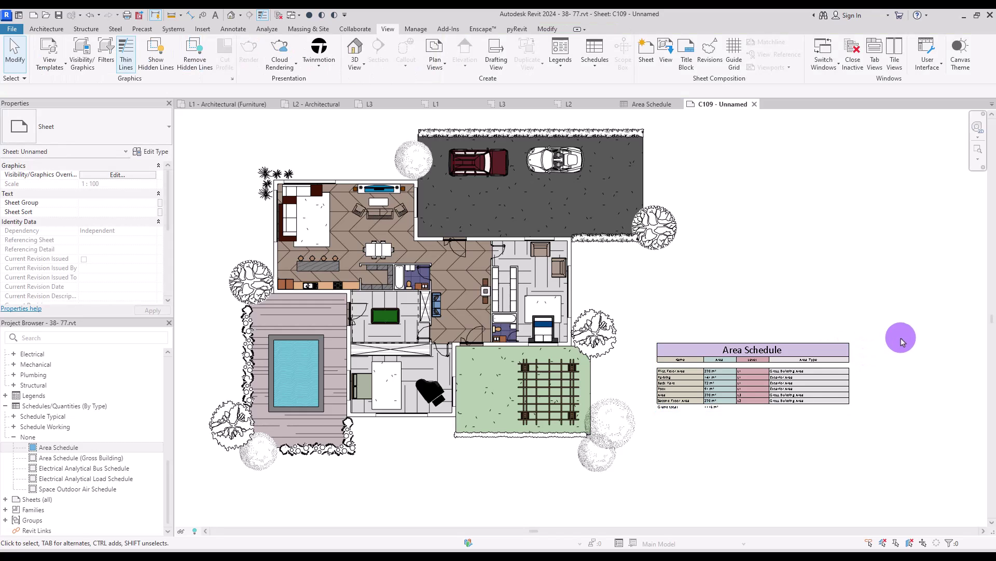